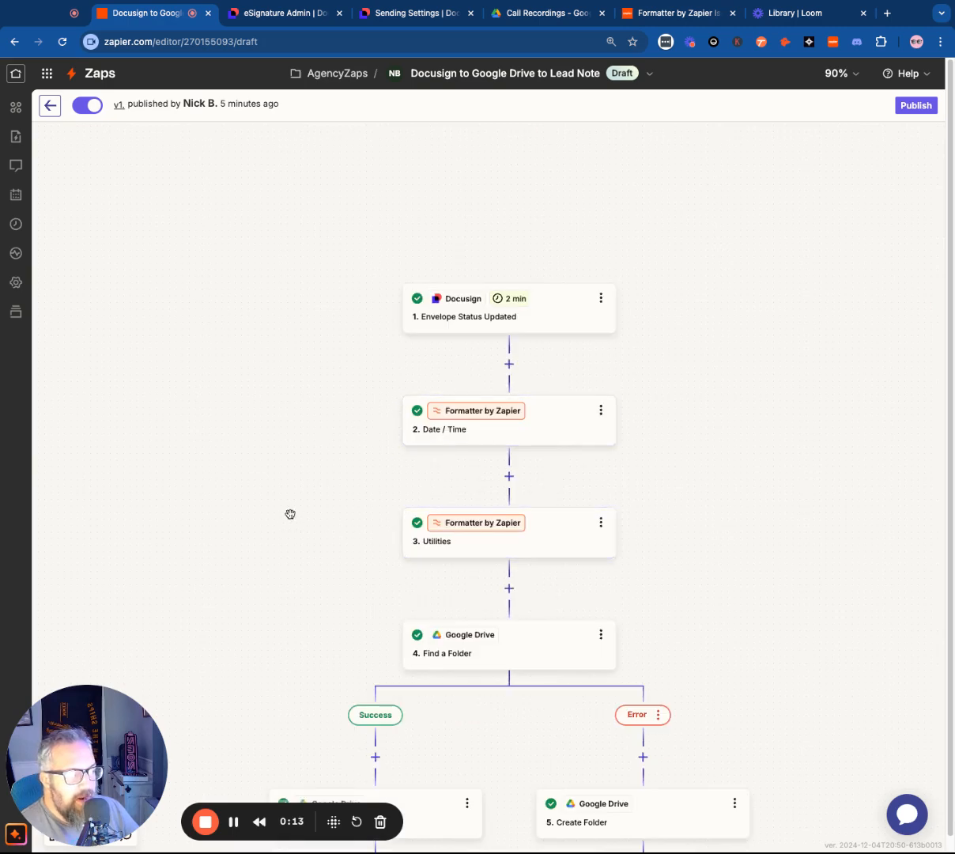
Look over the whole Zap flow and examine the configuration of the Docusign Envelope Status Updated trigger
scroll(290, 515, "down", 3)
scroll(447, 559, "down", 1)
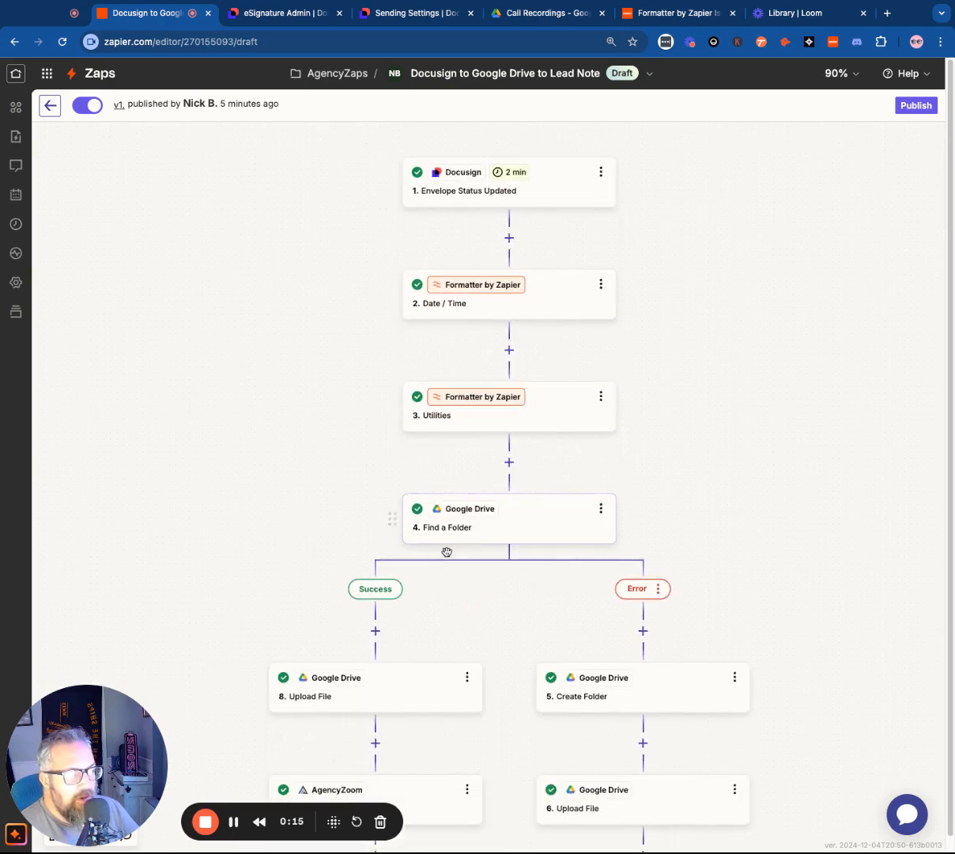
scroll(380, 514, "down", 3)
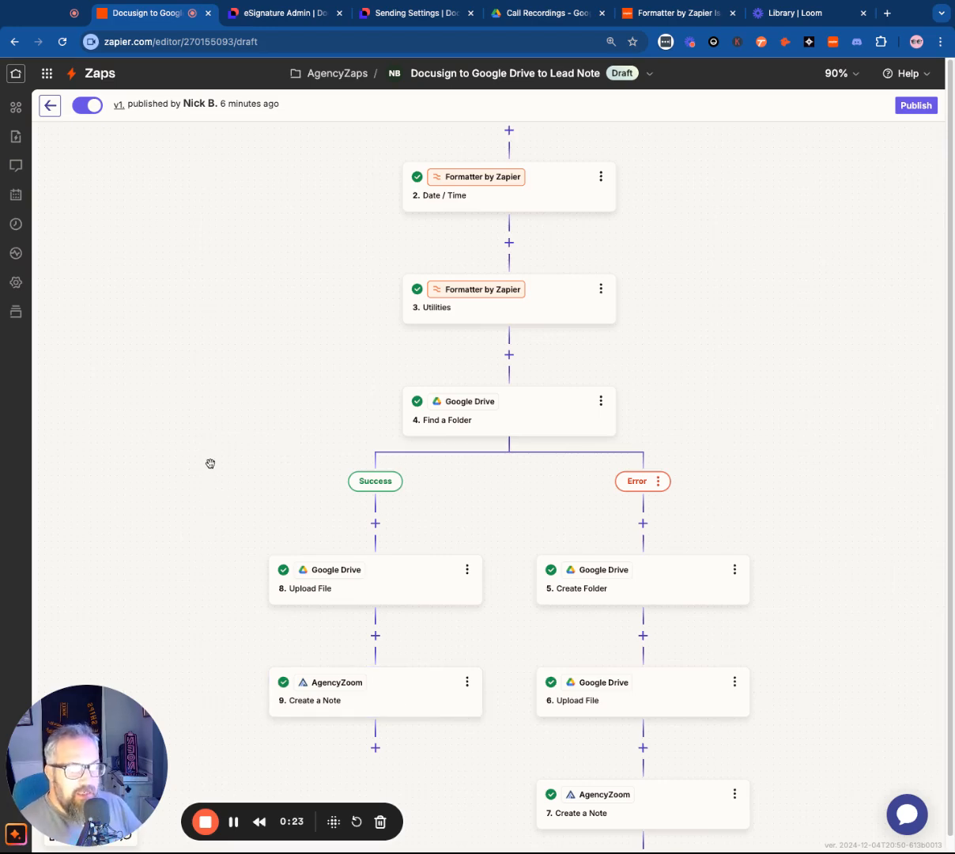
scroll(218, 456, "up", 5)
scroll(220, 458, "down", 2)
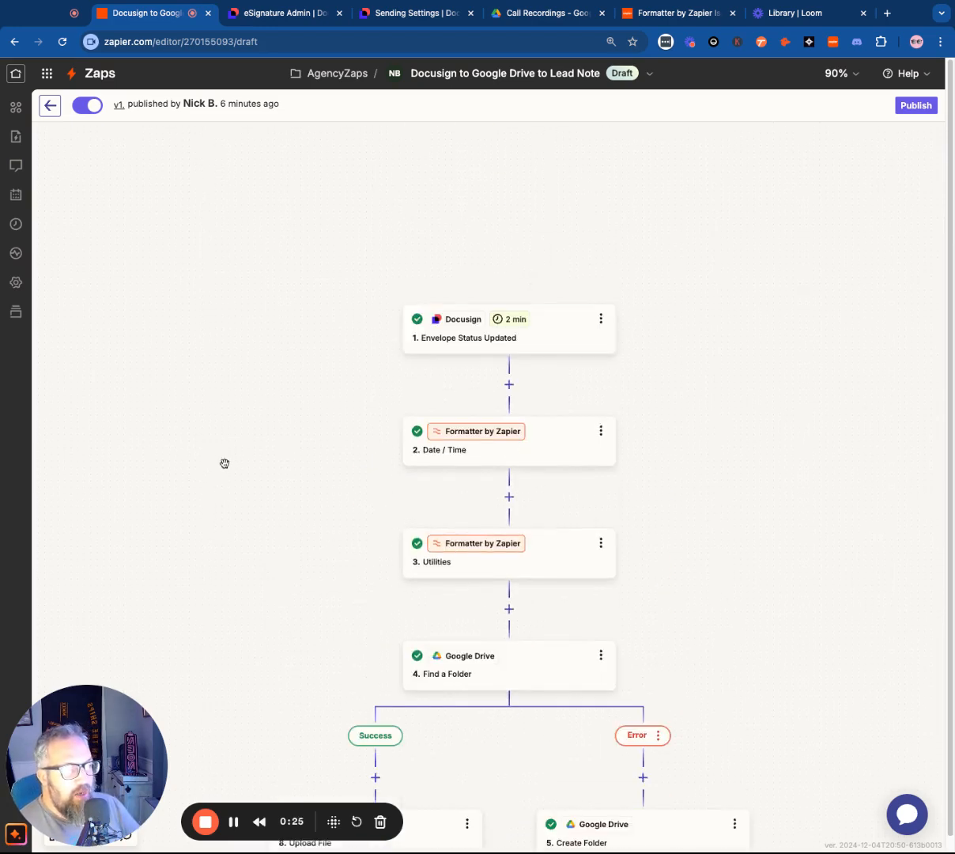
left_click(562, 330)
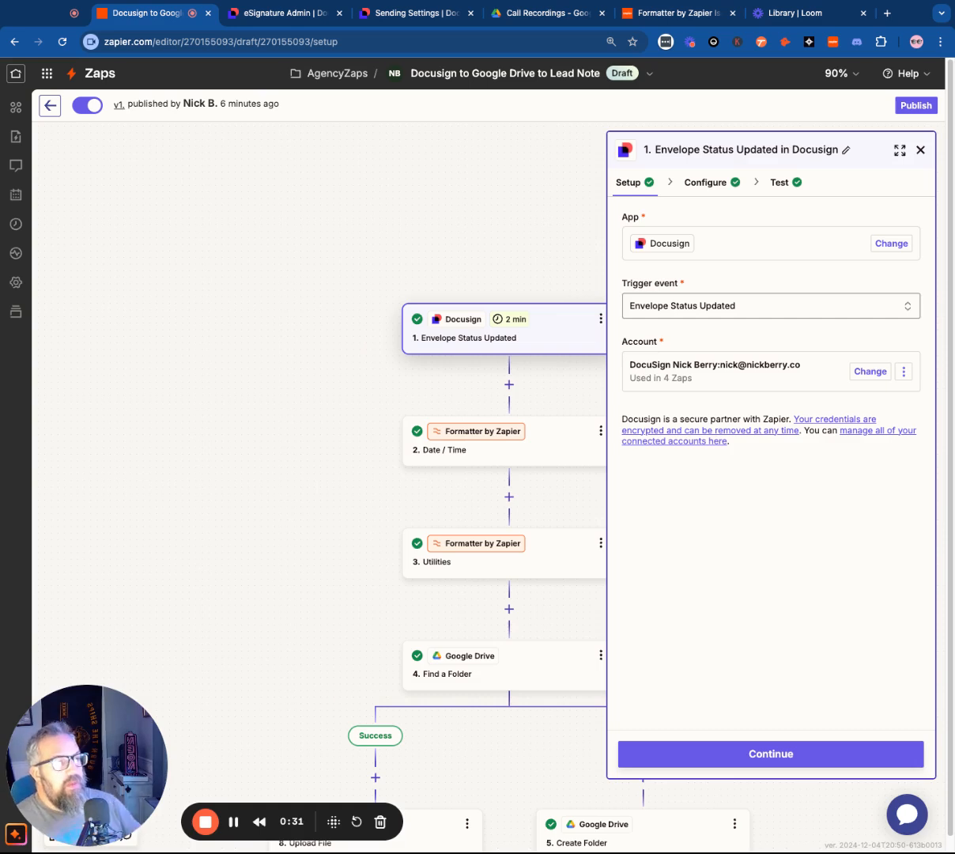
left_click(704, 183)
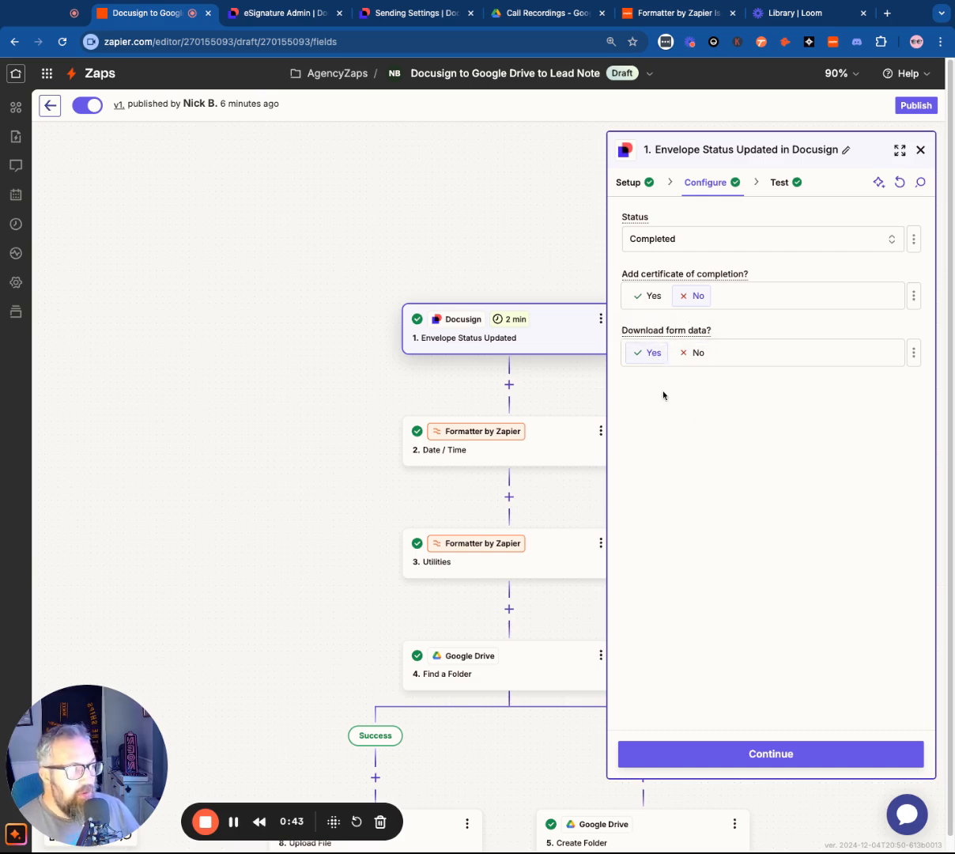
Switch to Docusign's Sending Settings to check "Allow sender to download form data", and return to the Zap in Zapier
left_click(288, 22)
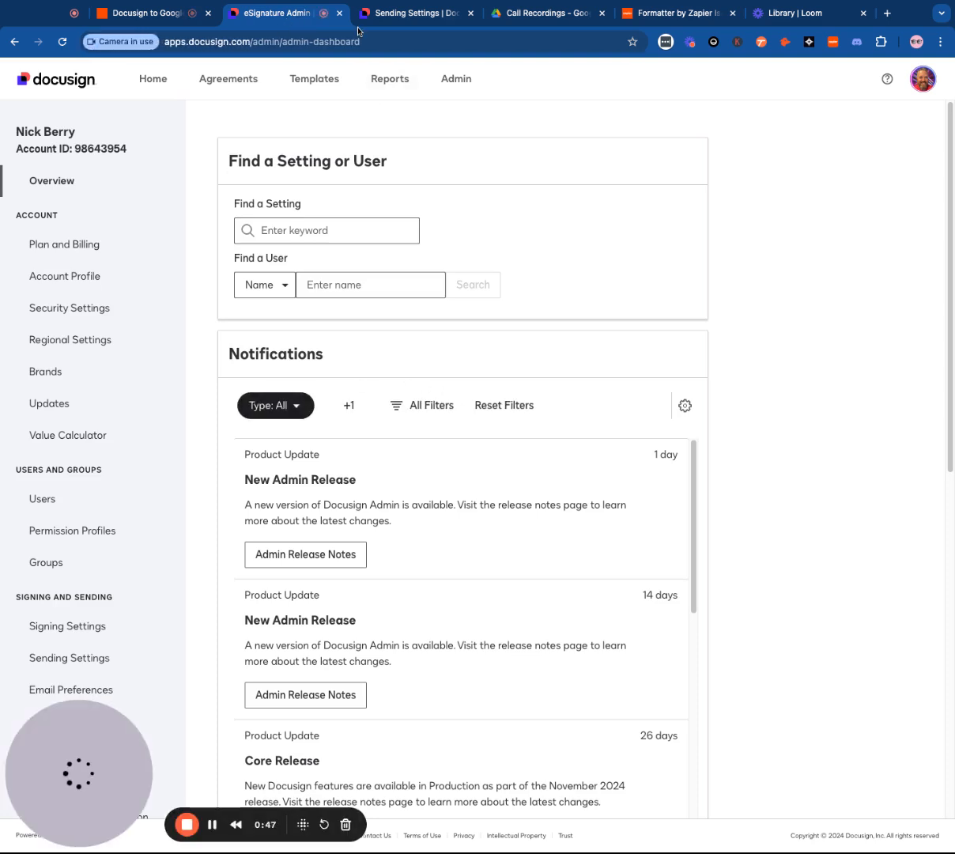
left_click(383, 21)
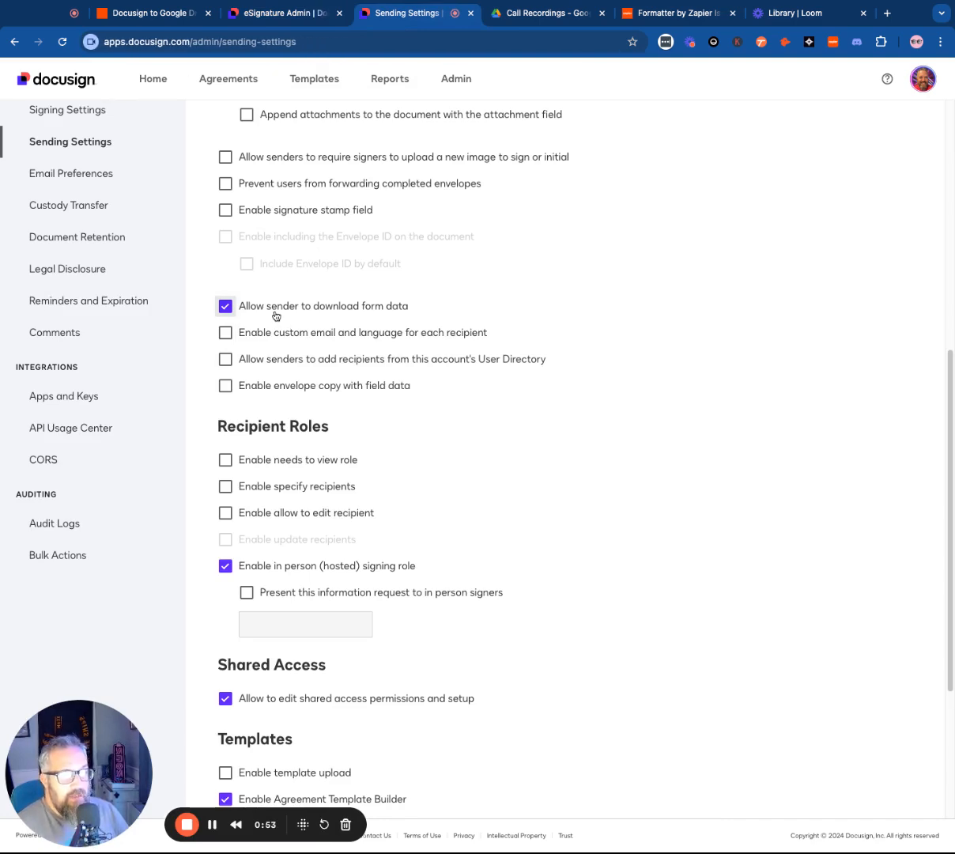
left_click(127, 13)
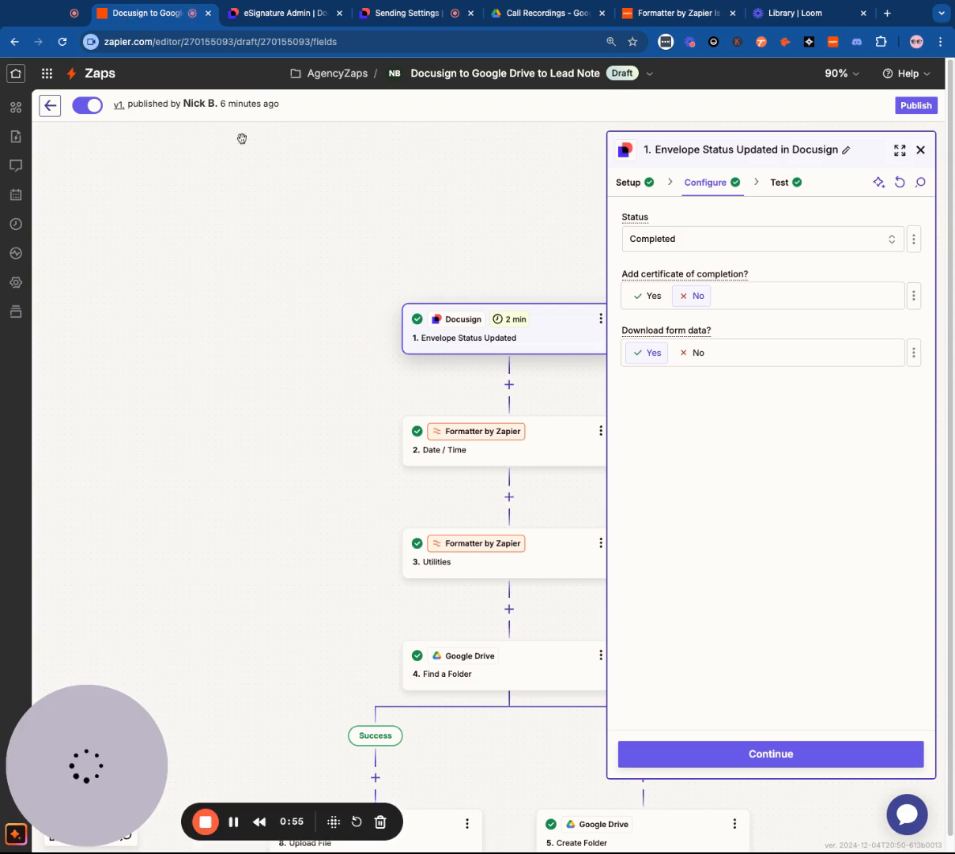
left_click(773, 184)
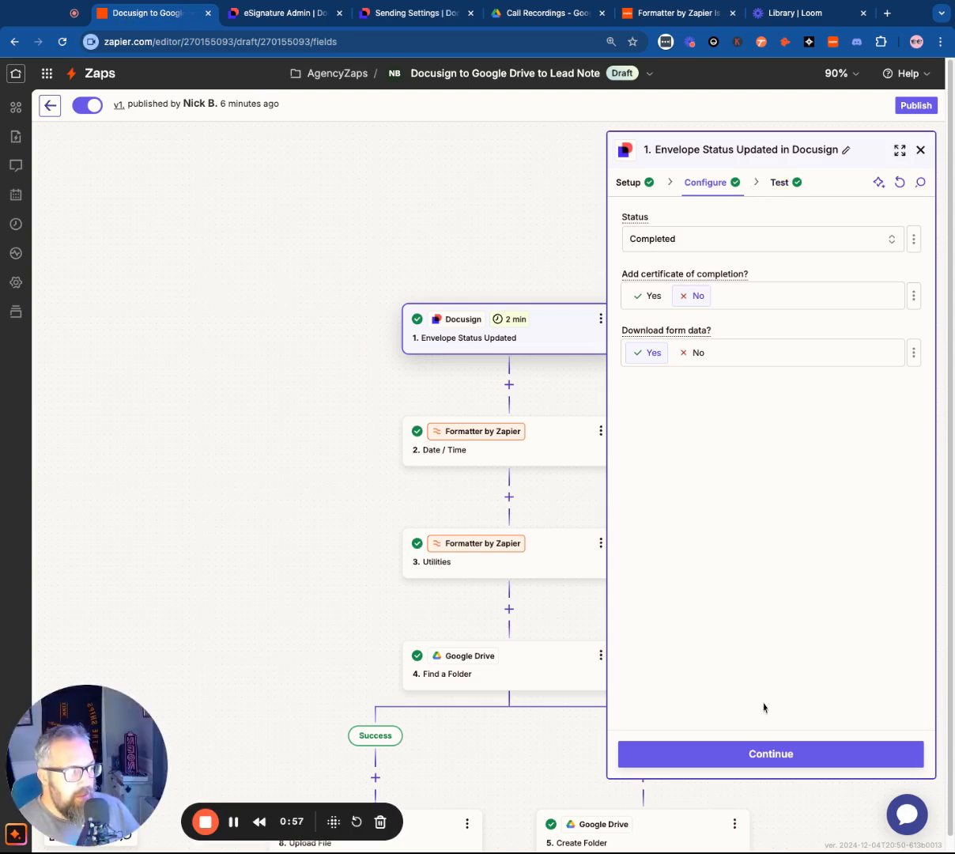
Examine the configuration and test output of the Date / Time Formatter step
left_click(539, 443)
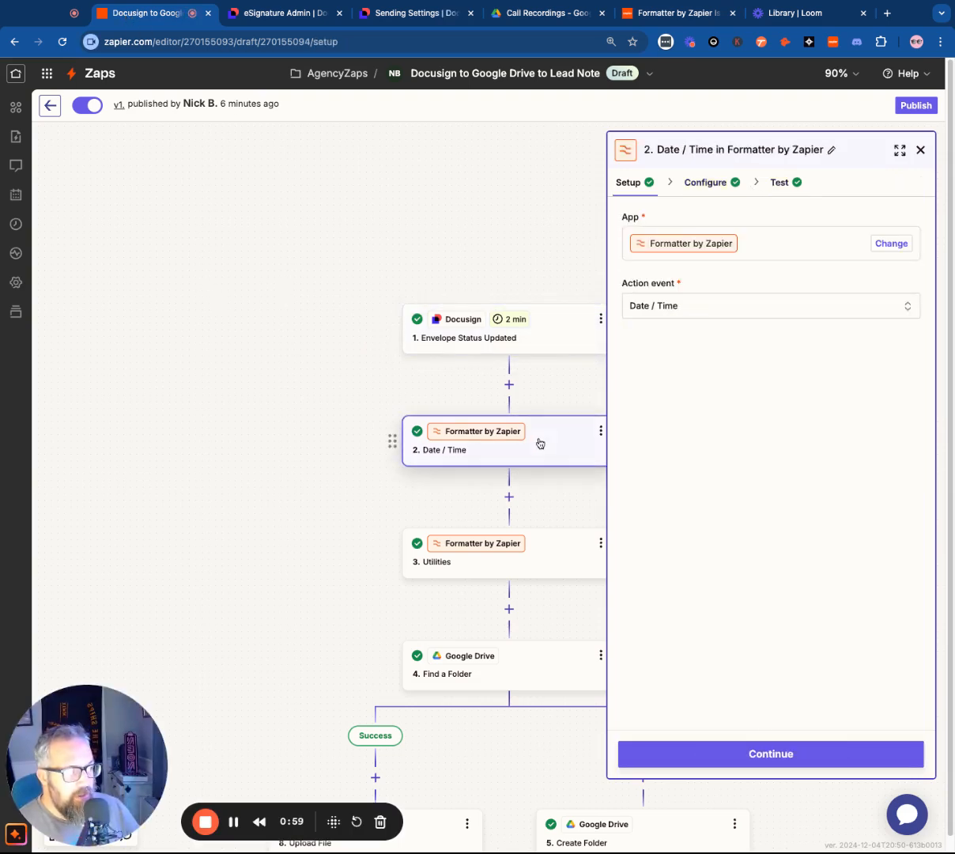
left_click(716, 185)
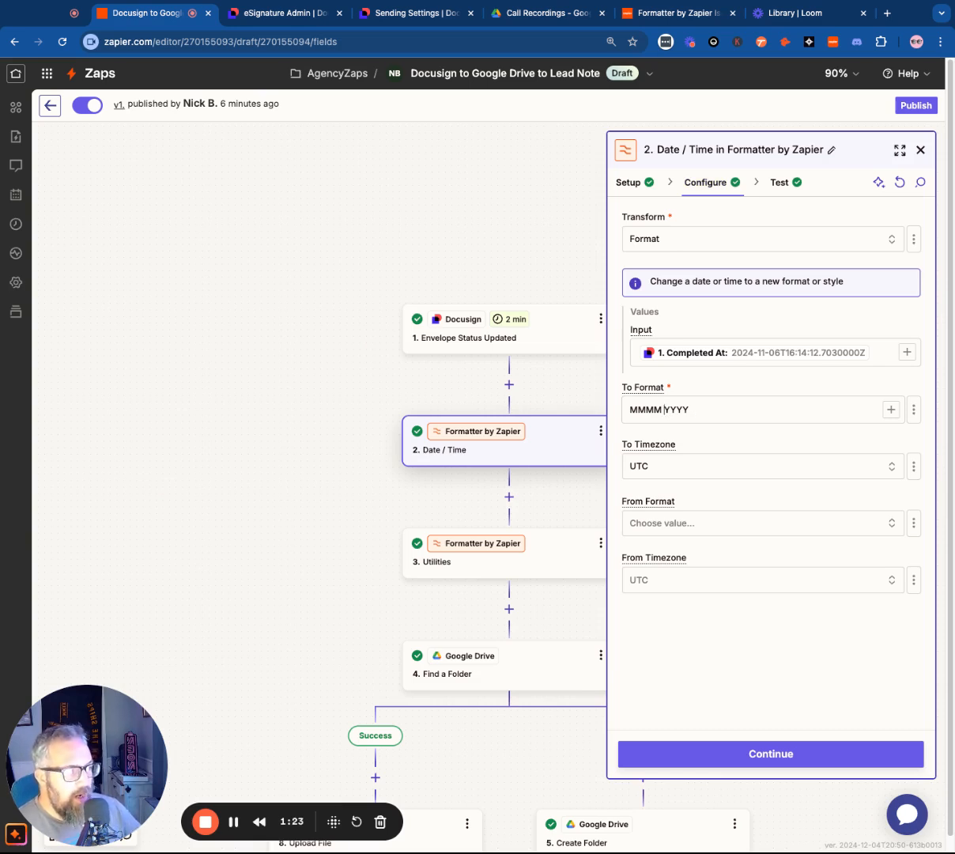
left_click(778, 182)
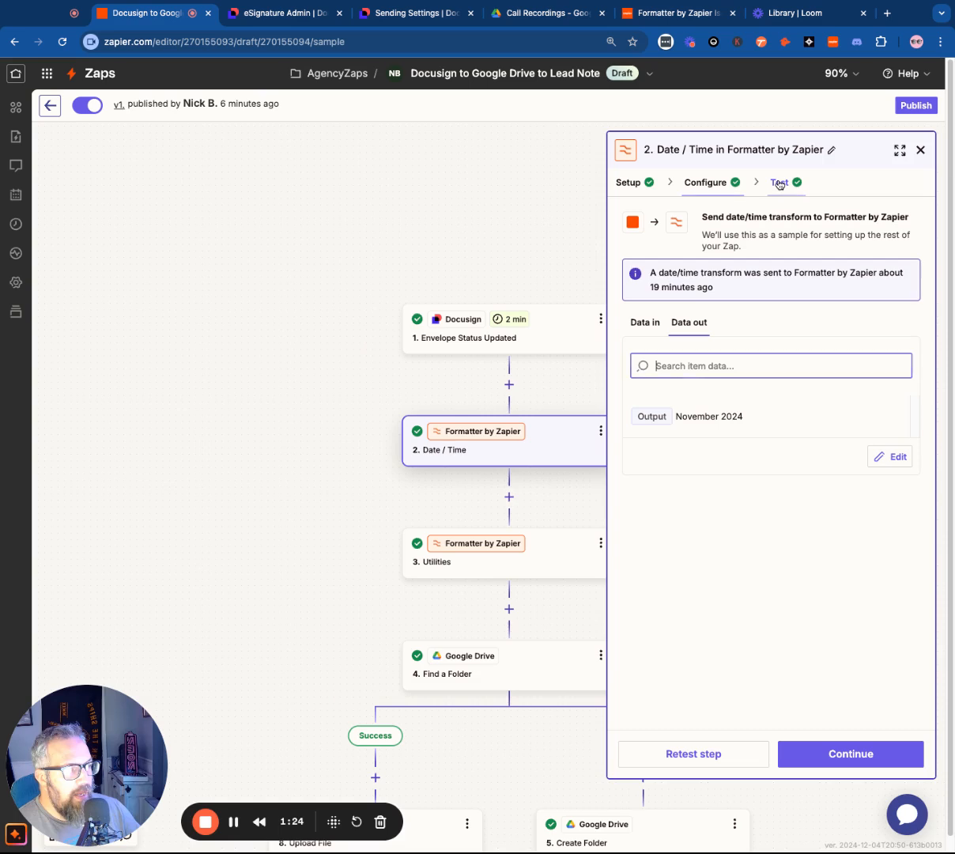
left_click_drag(682, 418, 744, 418)
left_click(693, 419)
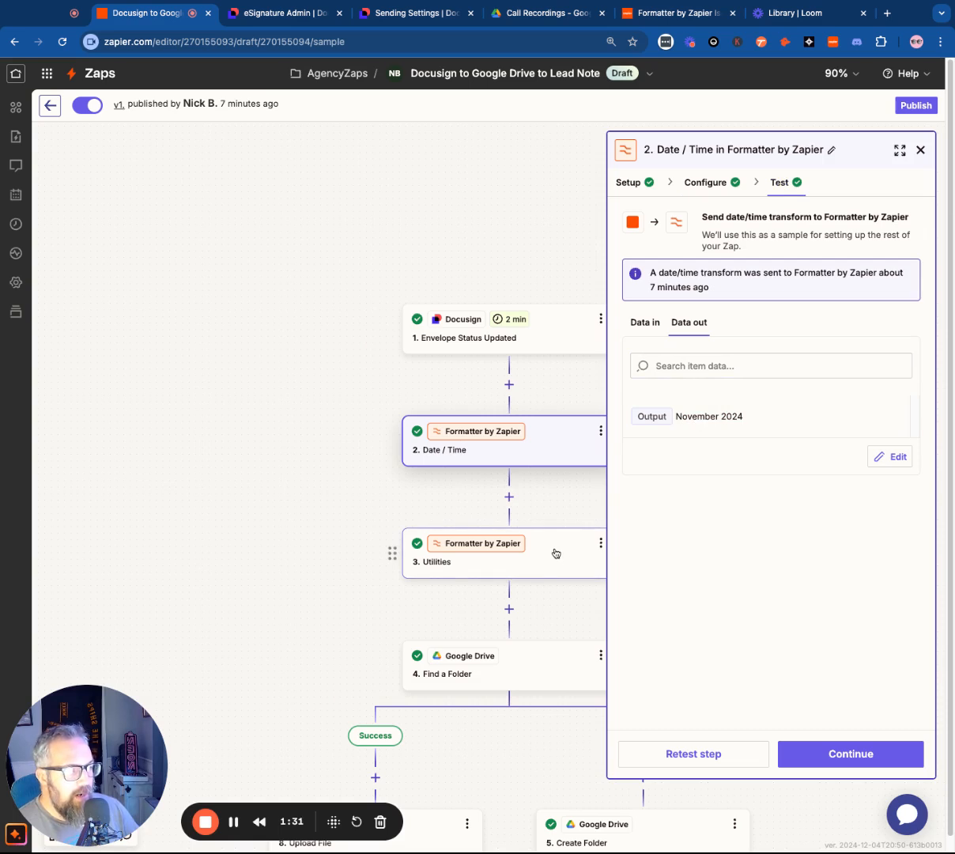
Examine the configuration and test output of the Formatter Utilities step
left_click(475, 553)
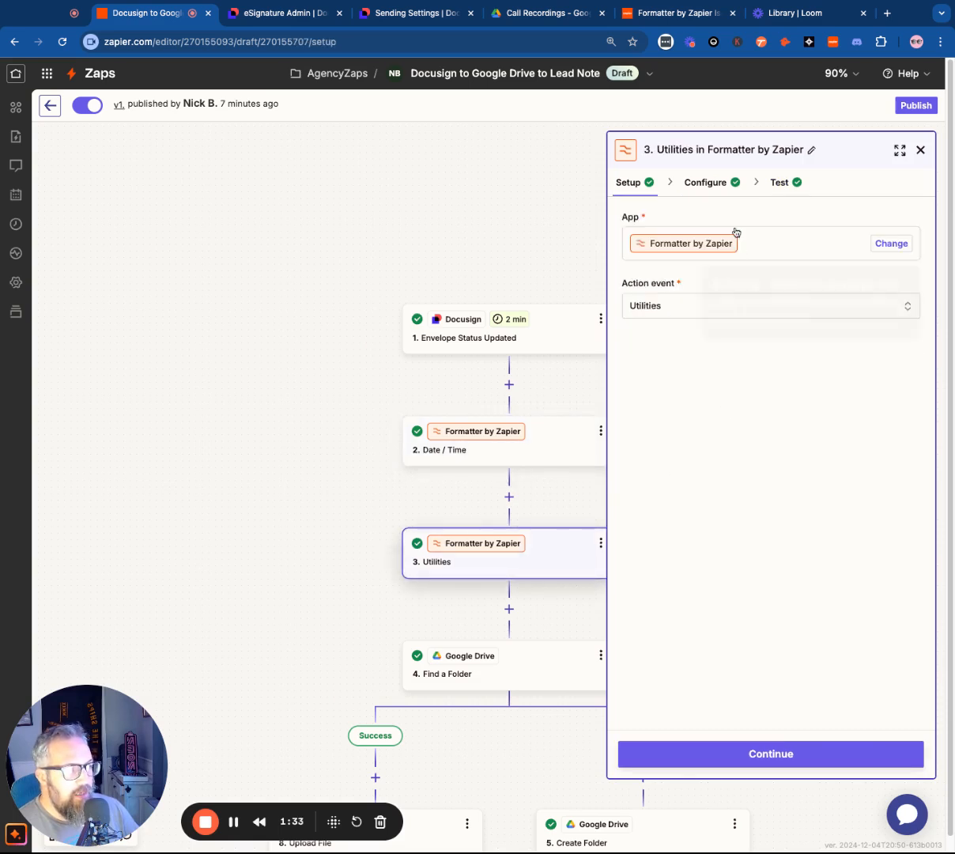
left_click(703, 184)
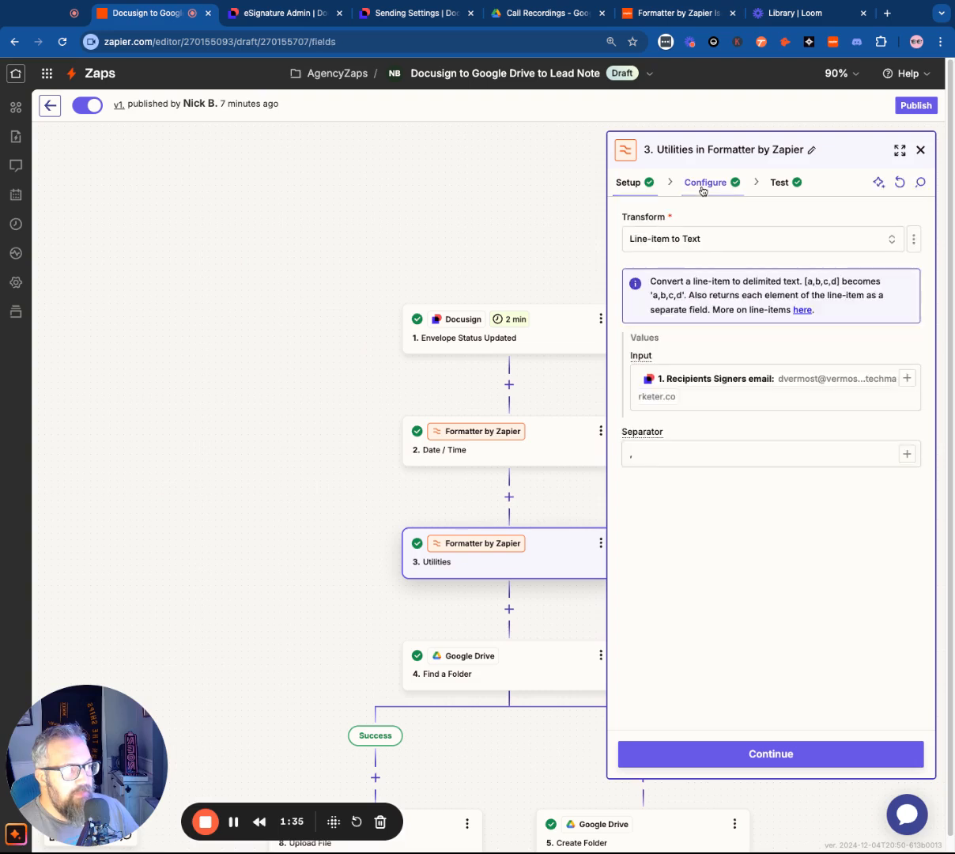
left_click(651, 369)
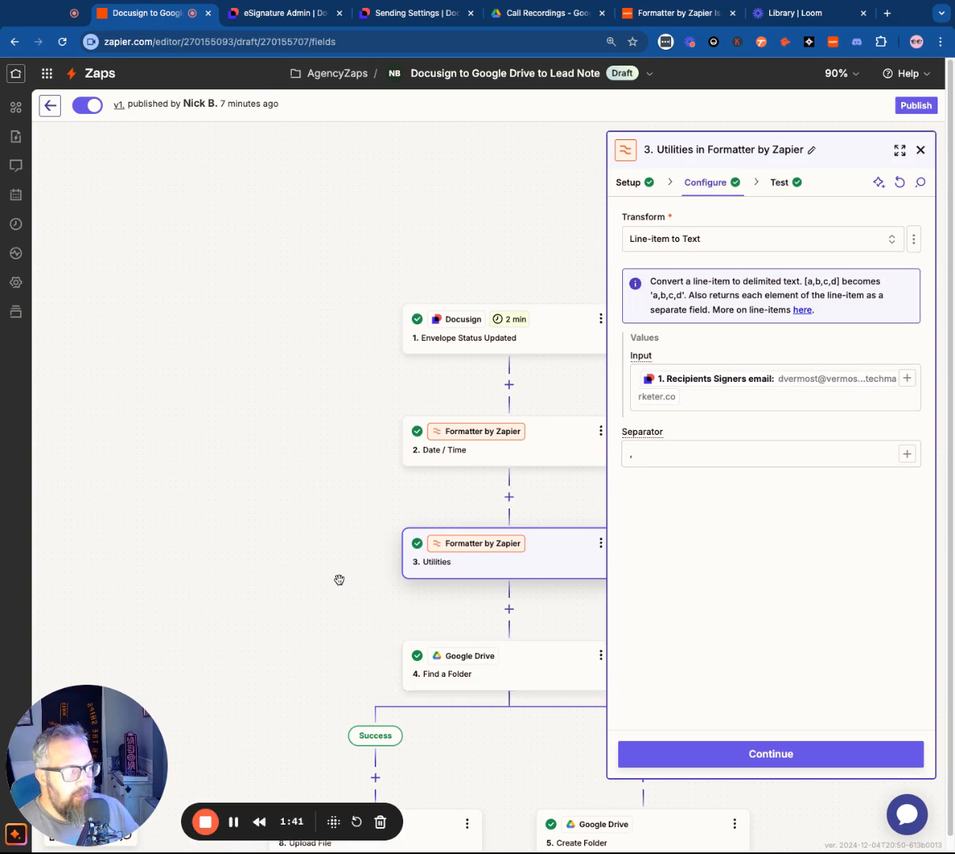
scroll(339, 579, "down", 2)
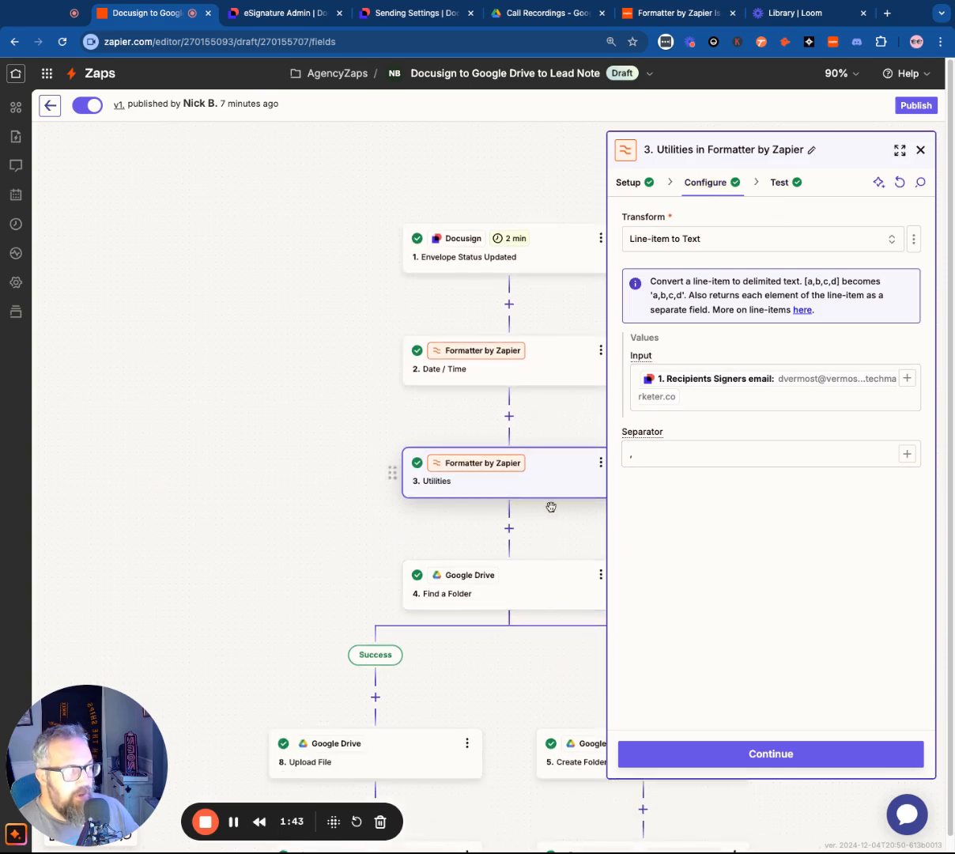
left_click(710, 753)
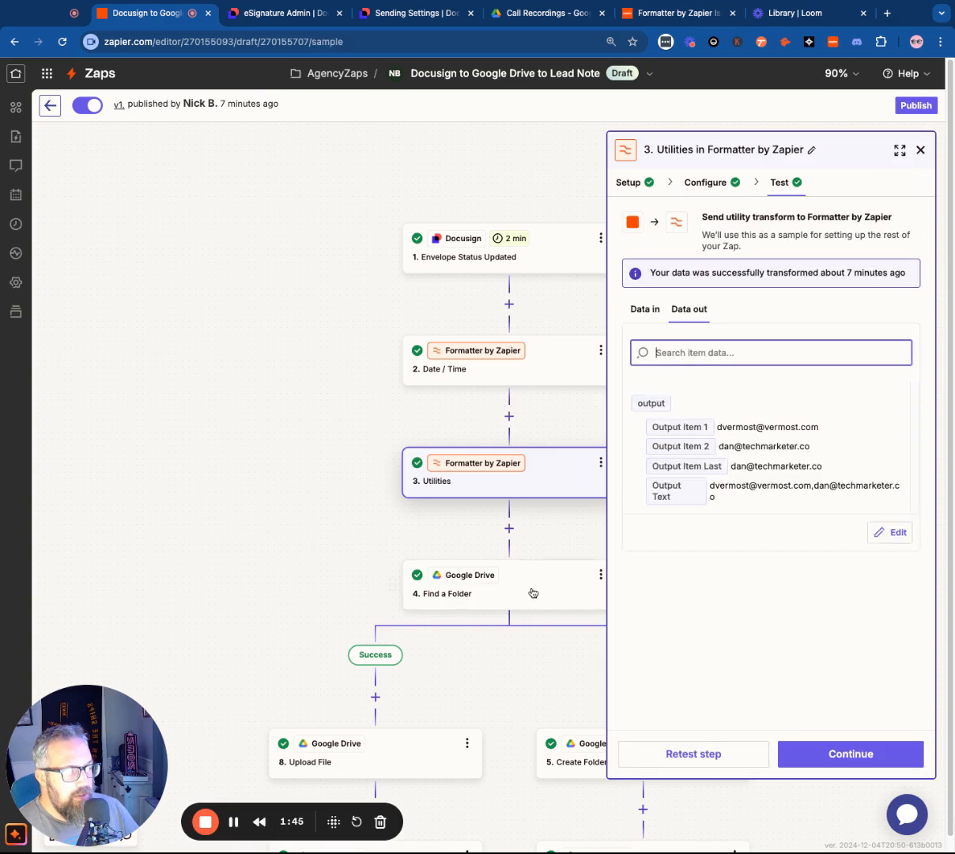
Review the Find a Folder configuration, compare it with the Call Recordings folder in Google Drive, and return to the Zap's branches
left_click(533, 592)
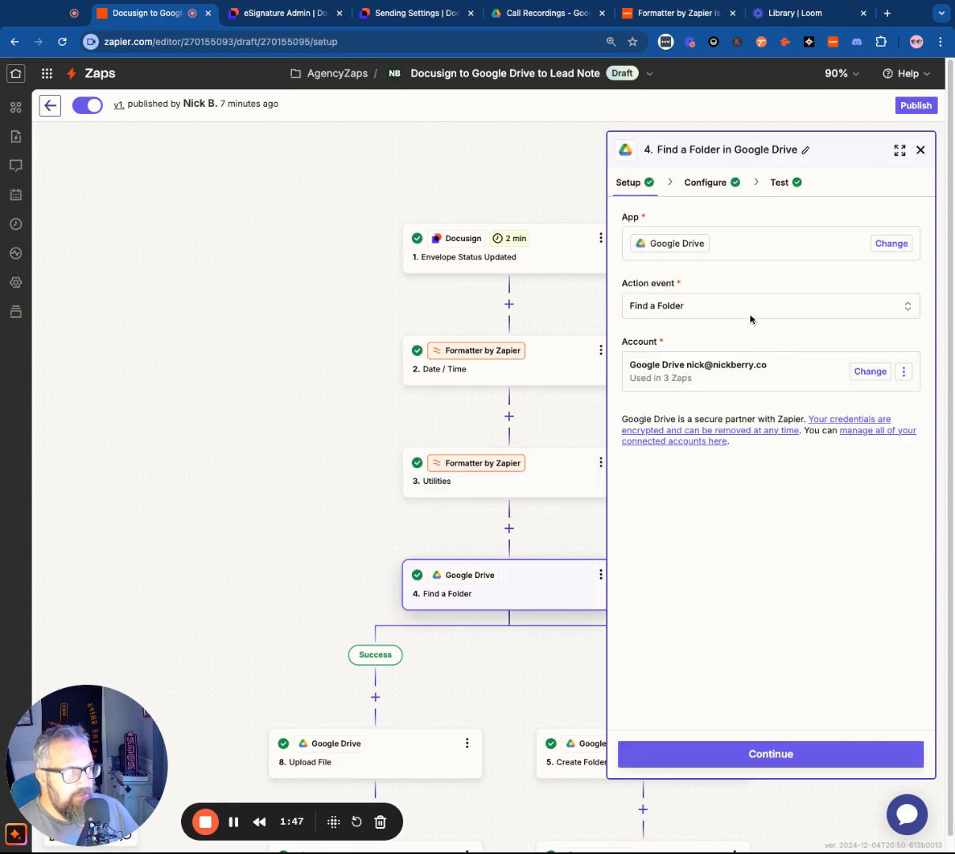
left_click(708, 183)
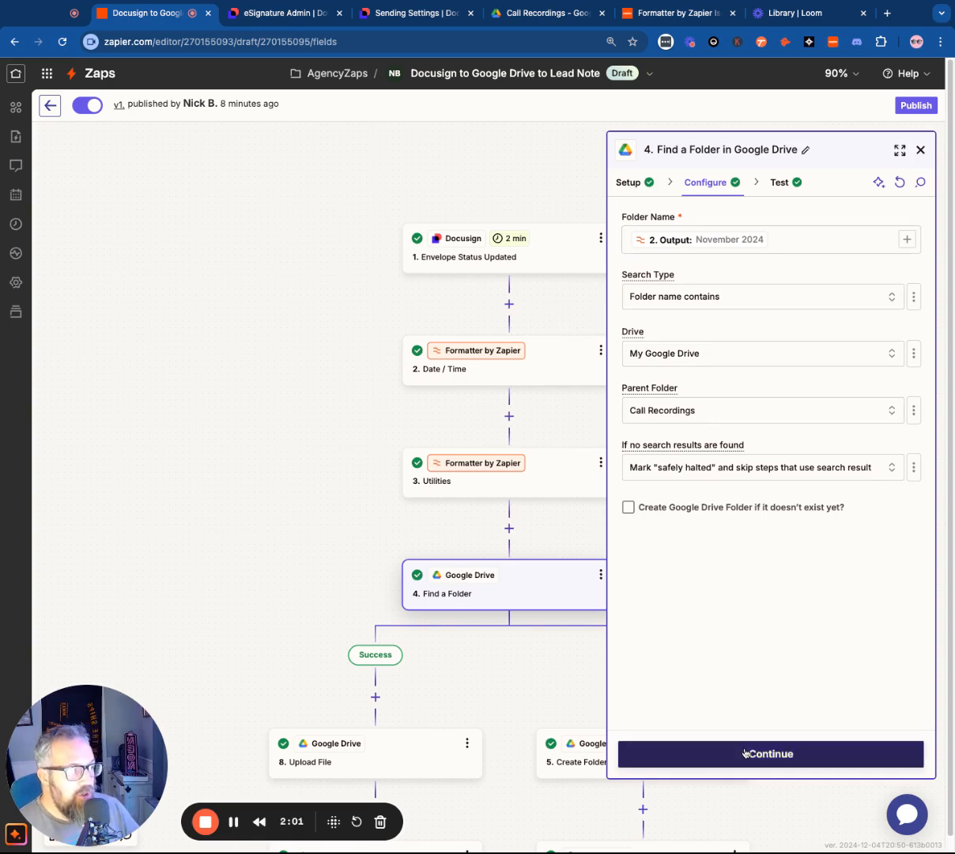
left_click(550, 14)
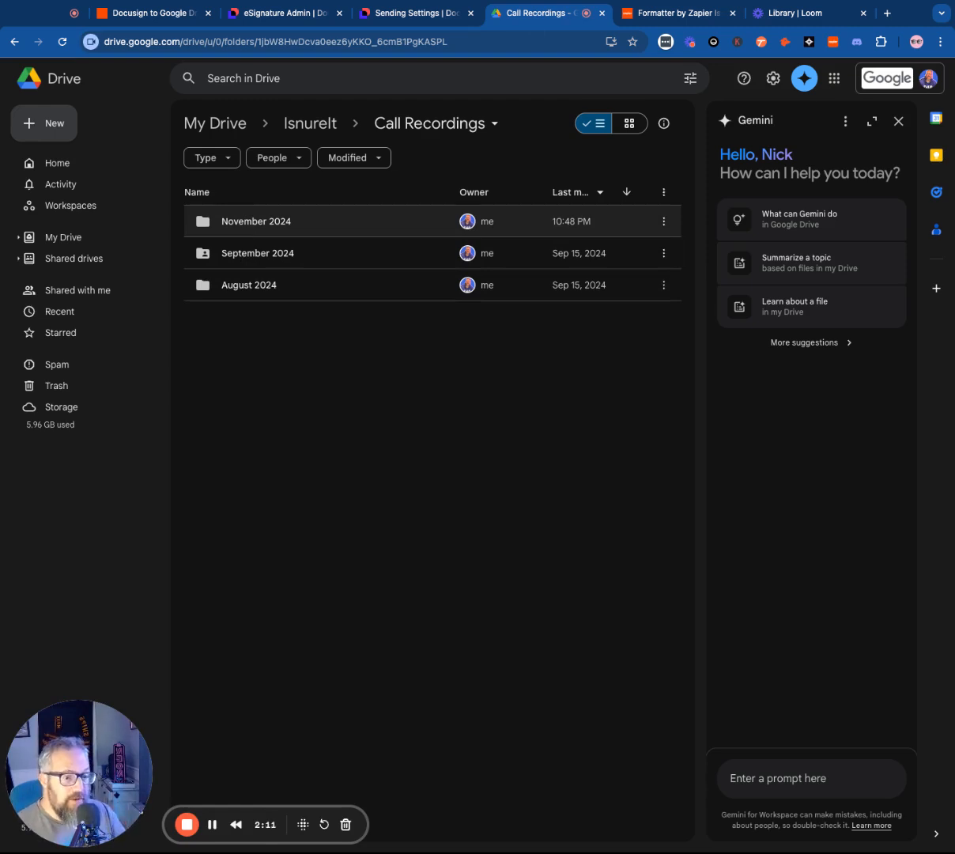
left_click(133, 14)
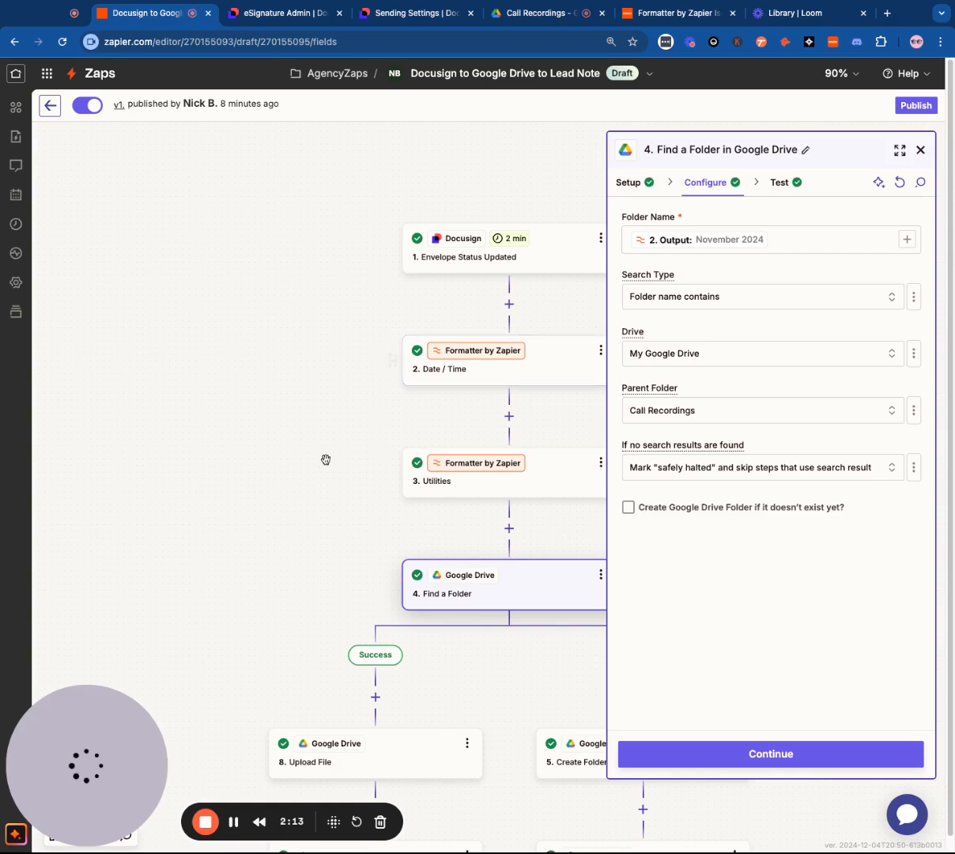
scroll(326, 443, "down", 2)
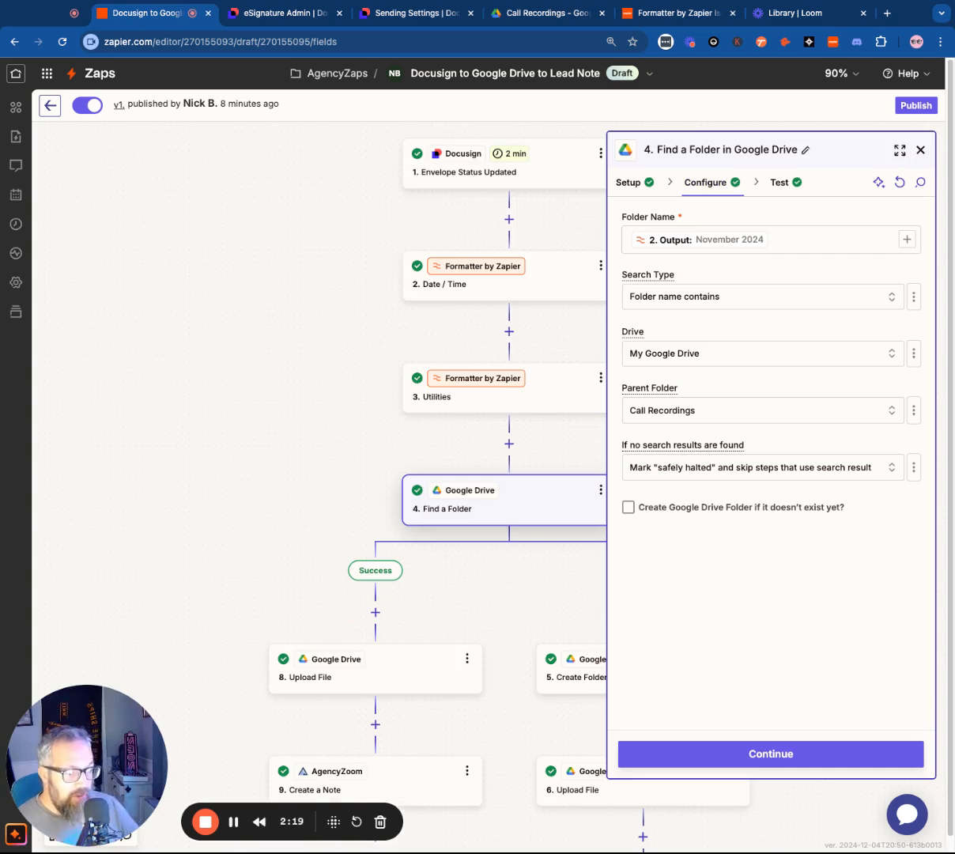
scroll(231, 394, "down", 1)
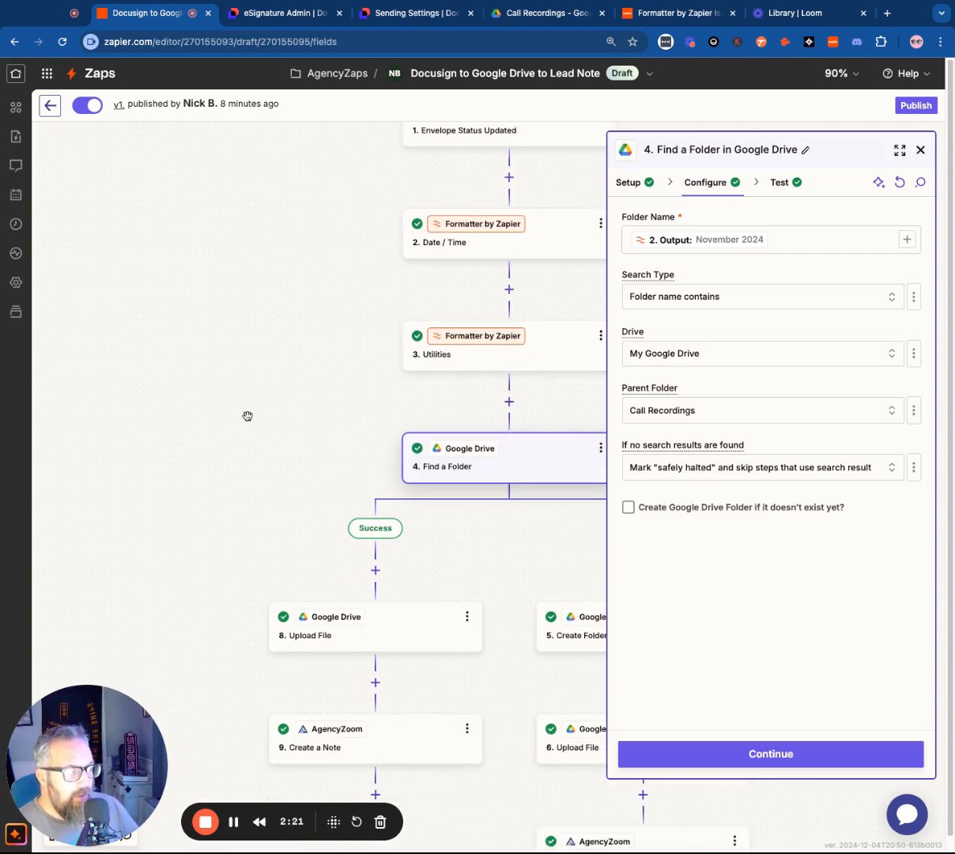
Inspect the contents of the November 2024 folder in Google Drive, go back to Call Recordings, and return to the Zap
left_click(537, 12)
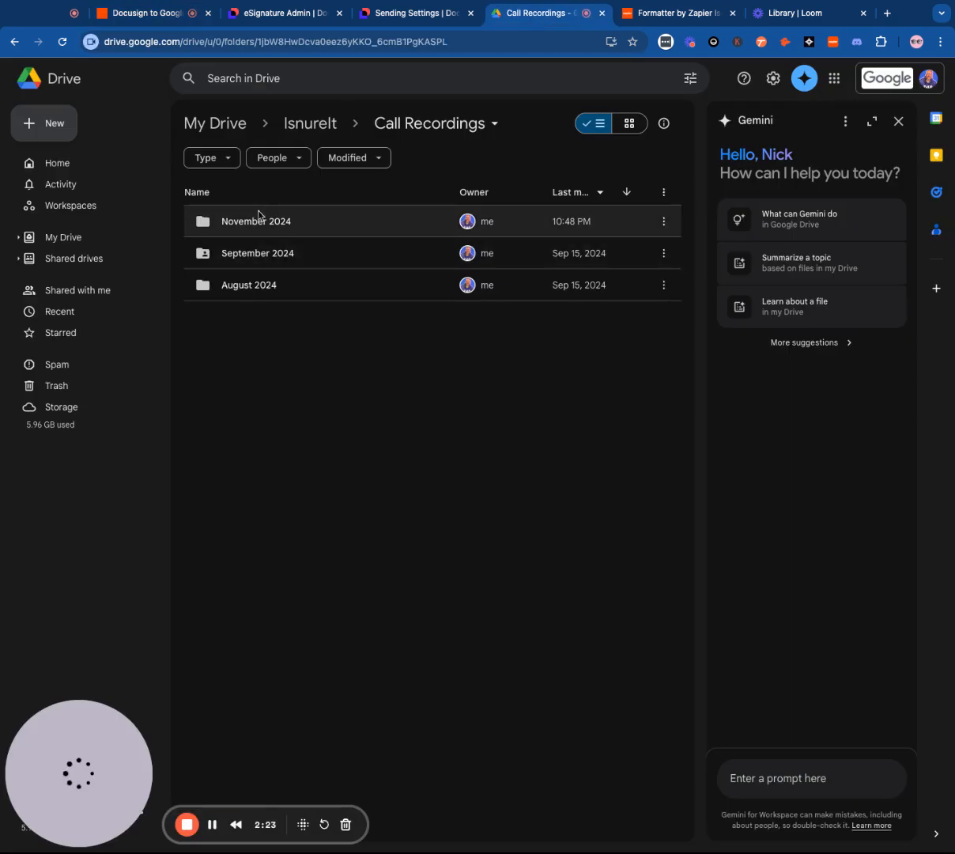
left_click(254, 222)
double_click(253, 225)
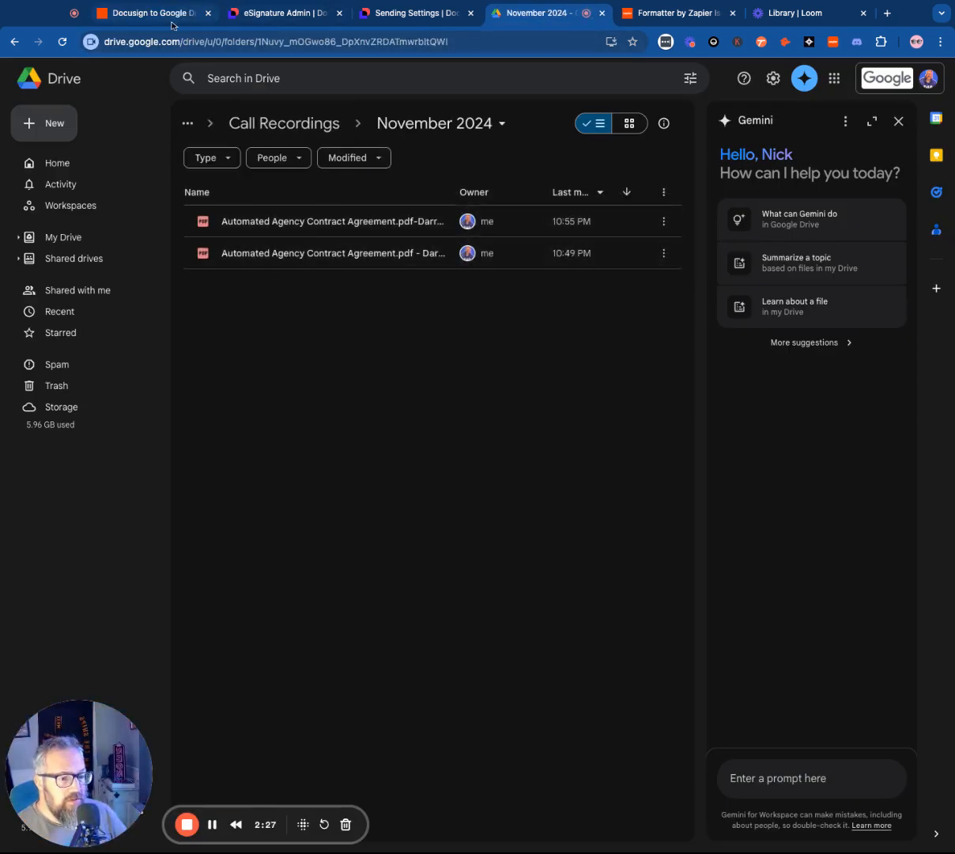
left_click(307, 124)
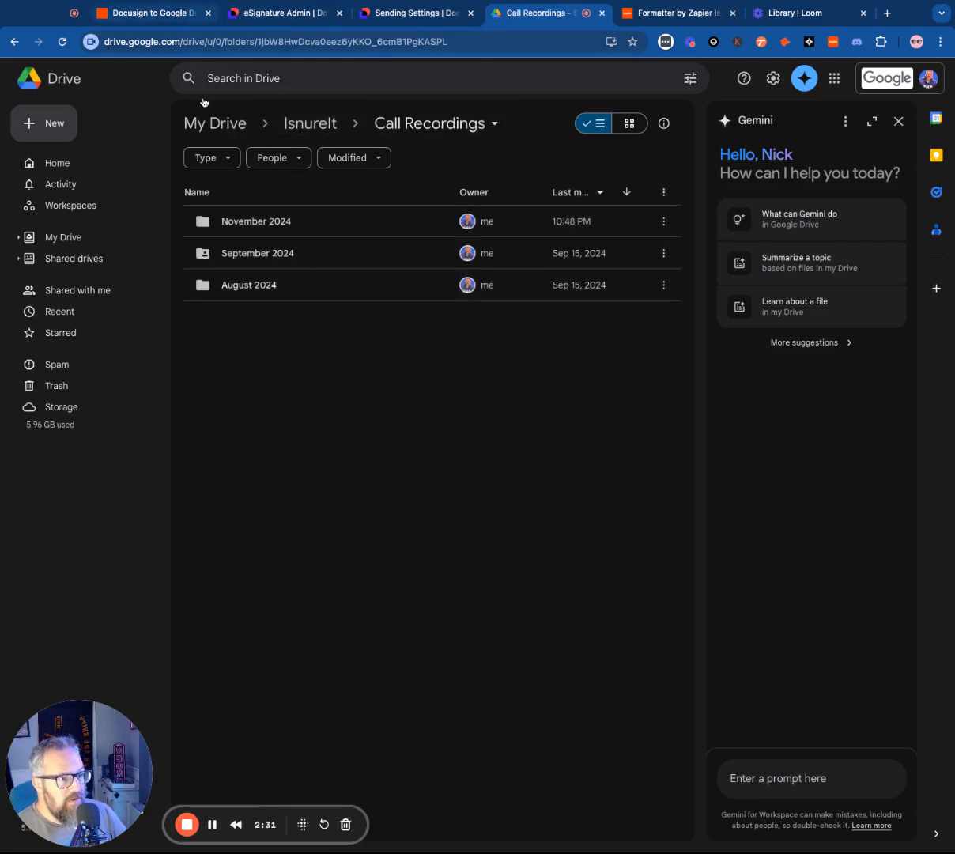
left_click(165, 17)
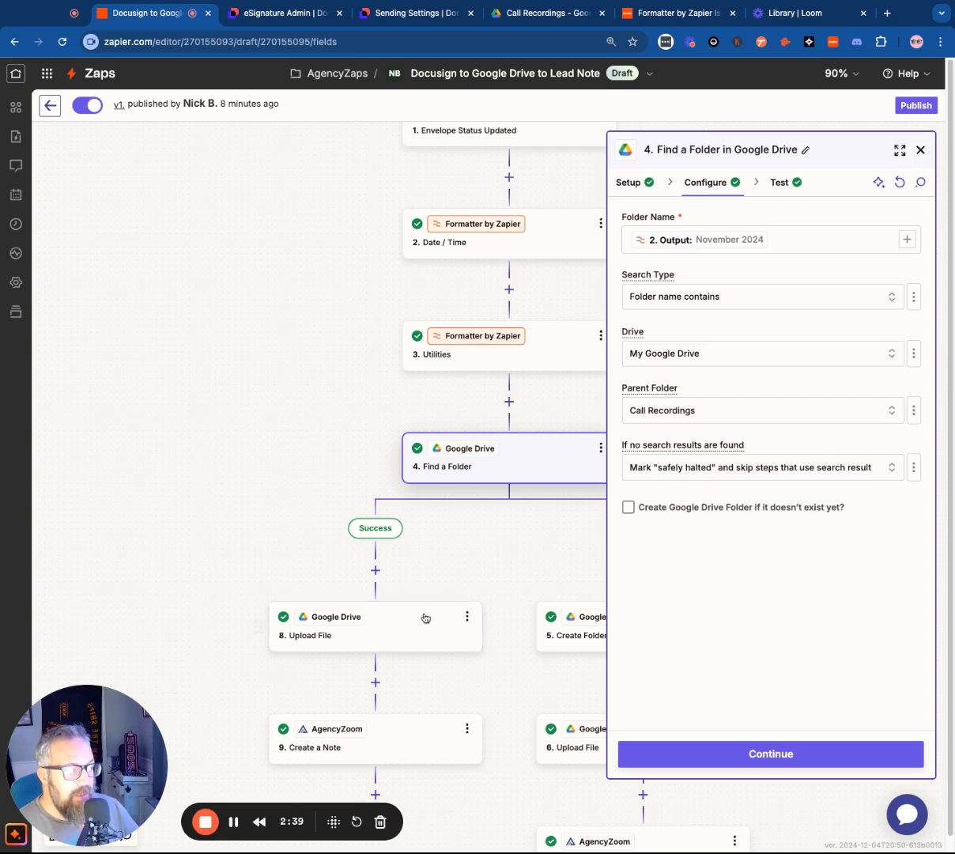
On the success branch, review the Upload File configuration and the AgencyZoom note's configuration and test data, and close the step details
left_click(395, 621)
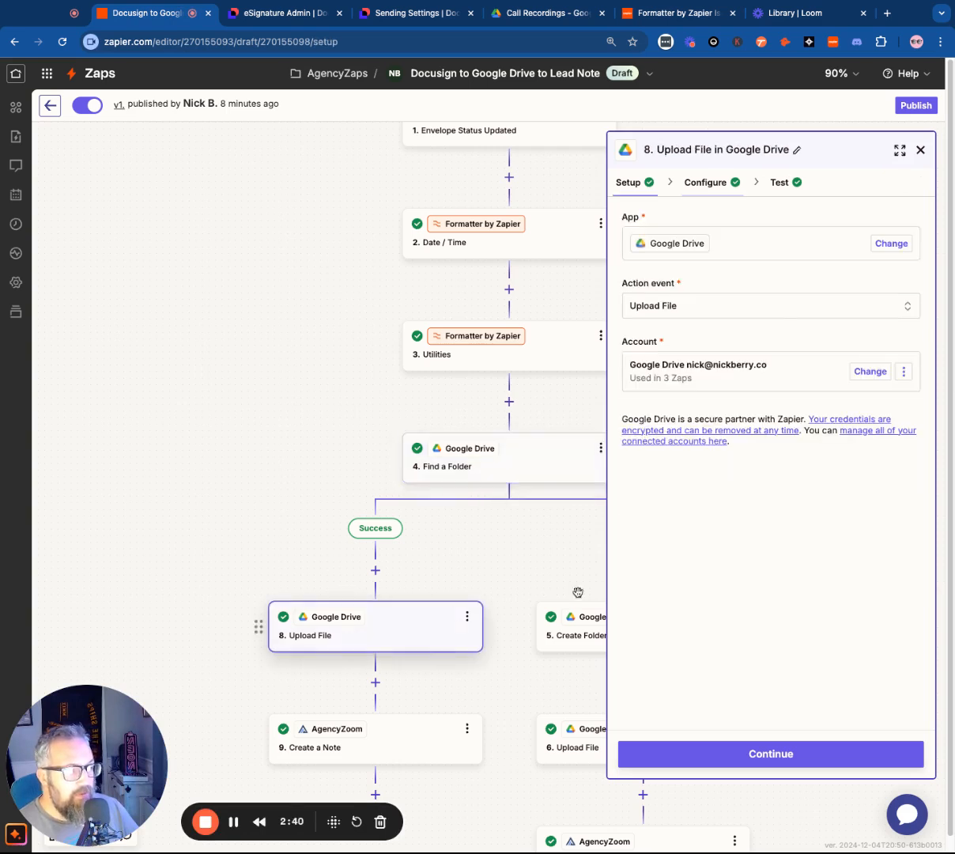
left_click(707, 182)
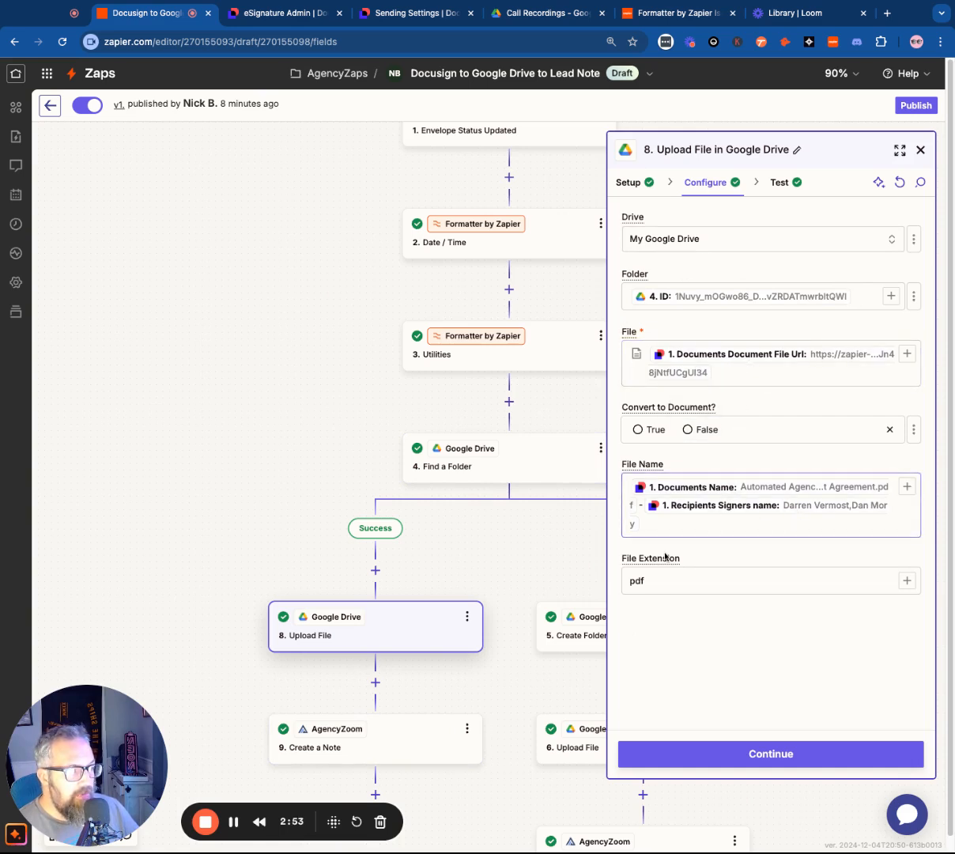
left_click(389, 753)
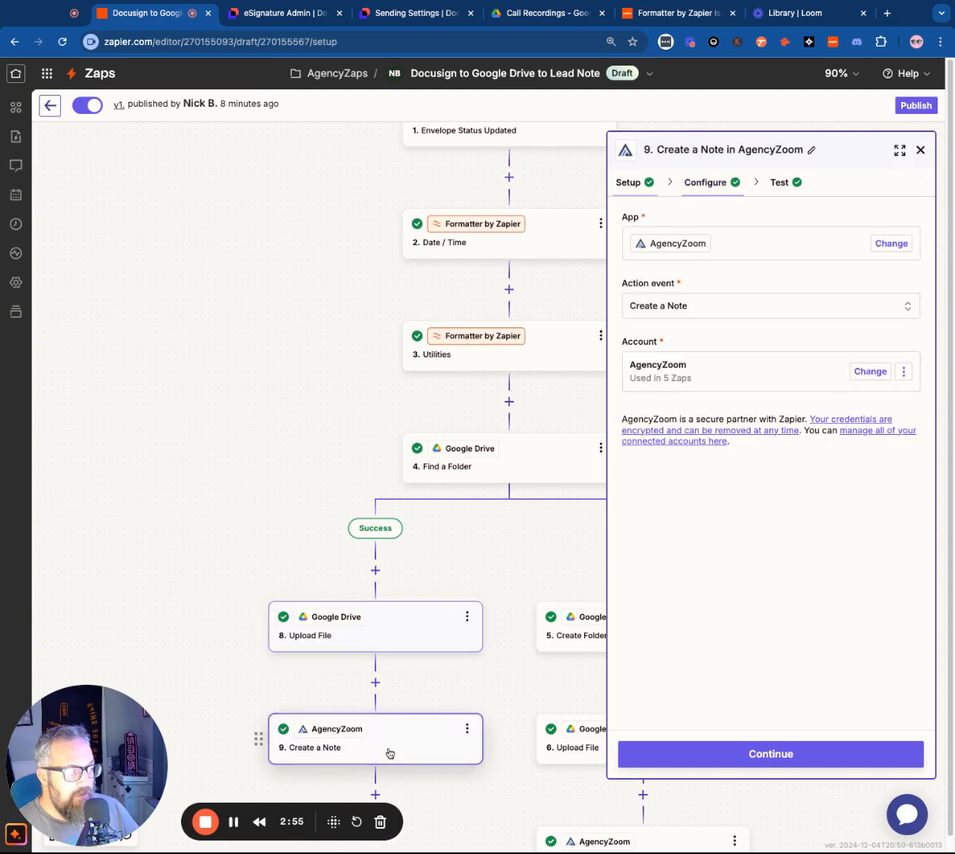
left_click(708, 183)
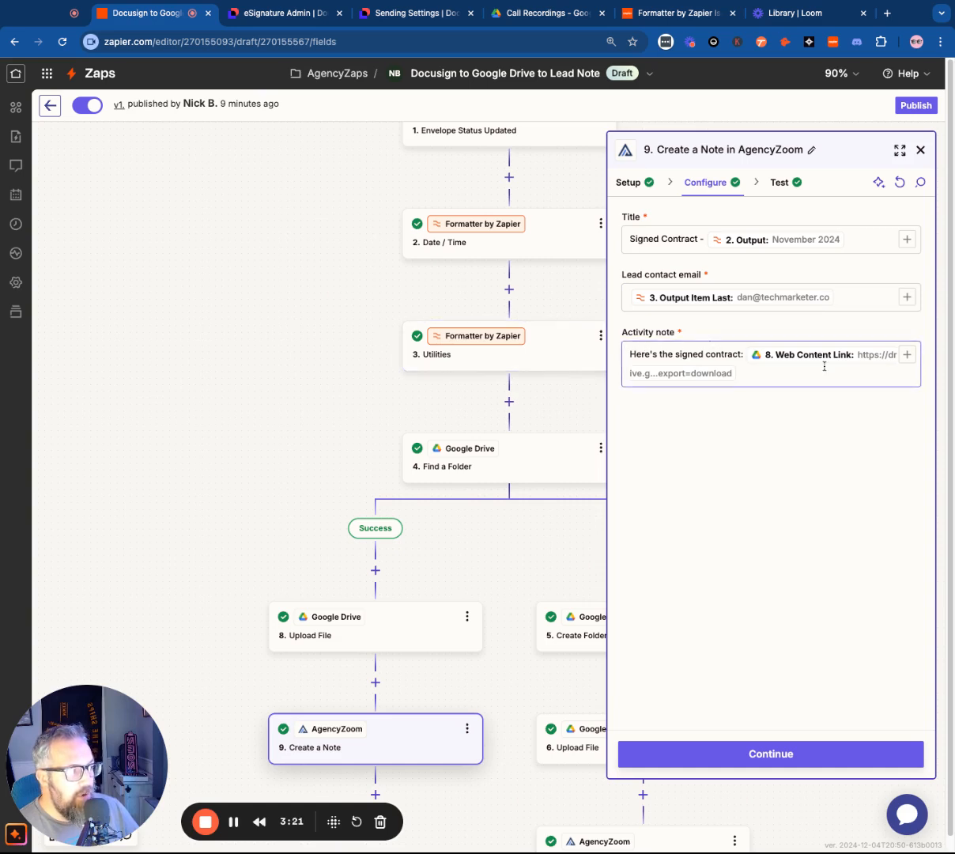
left_click(754, 764)
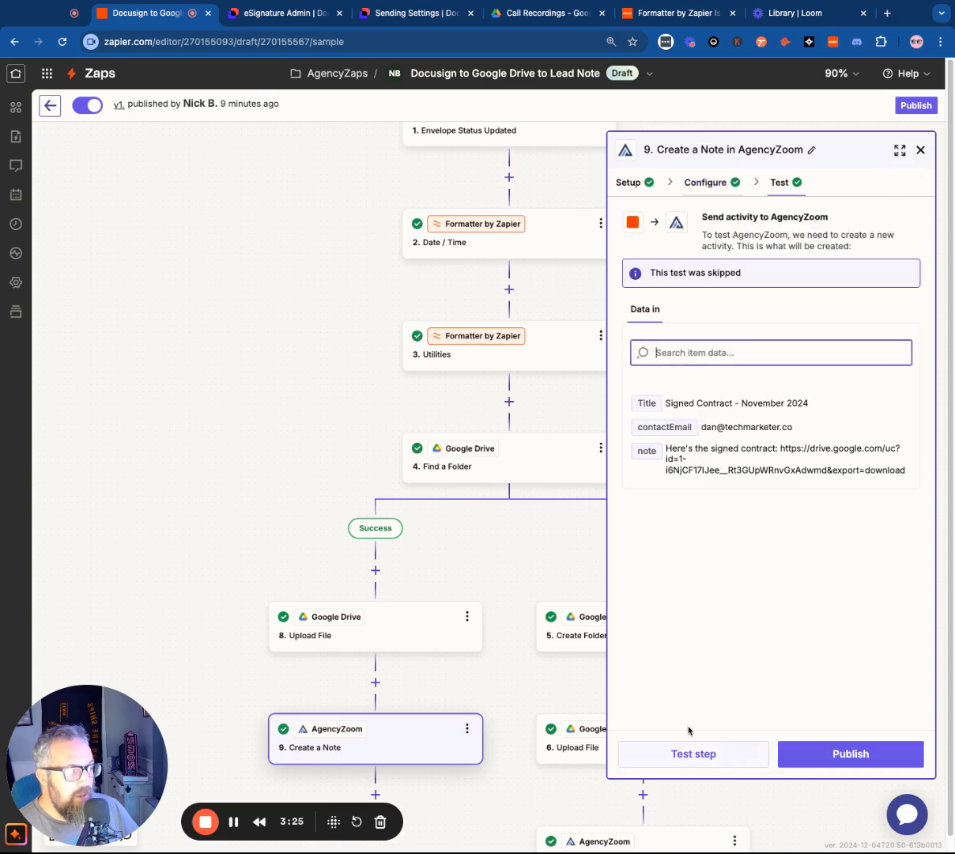
left_click(920, 150)
Examine the configuration of the Create Folder step on the error branch
left_click(636, 633)
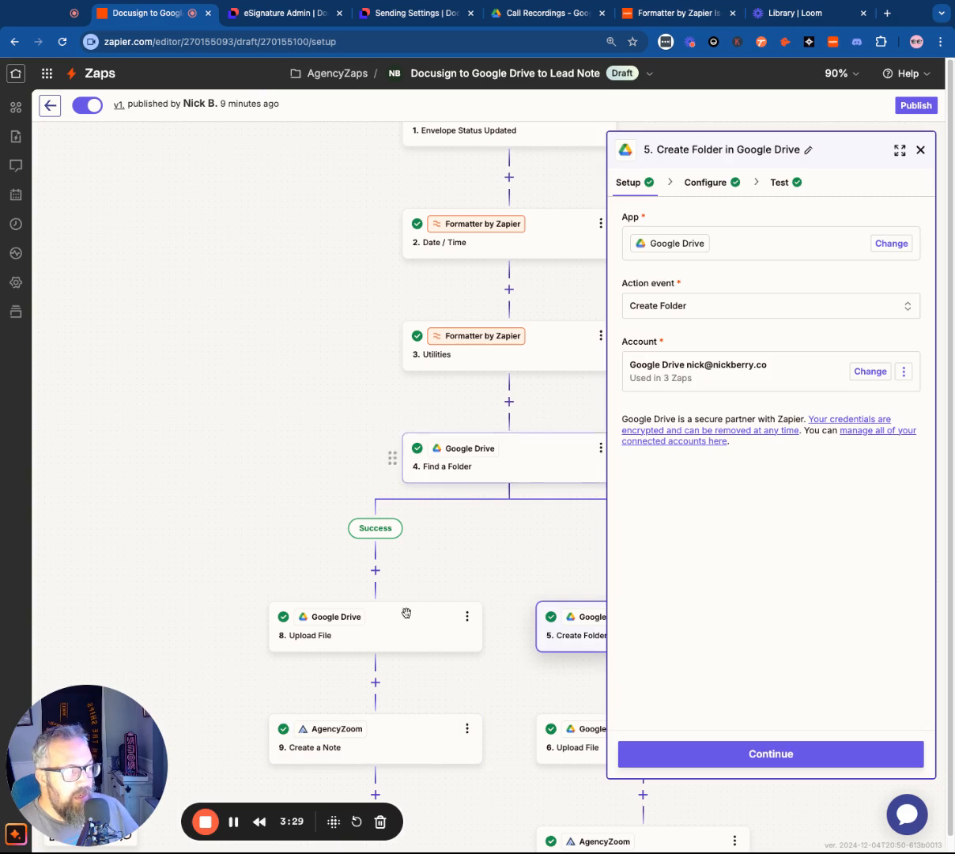
left_click(688, 183)
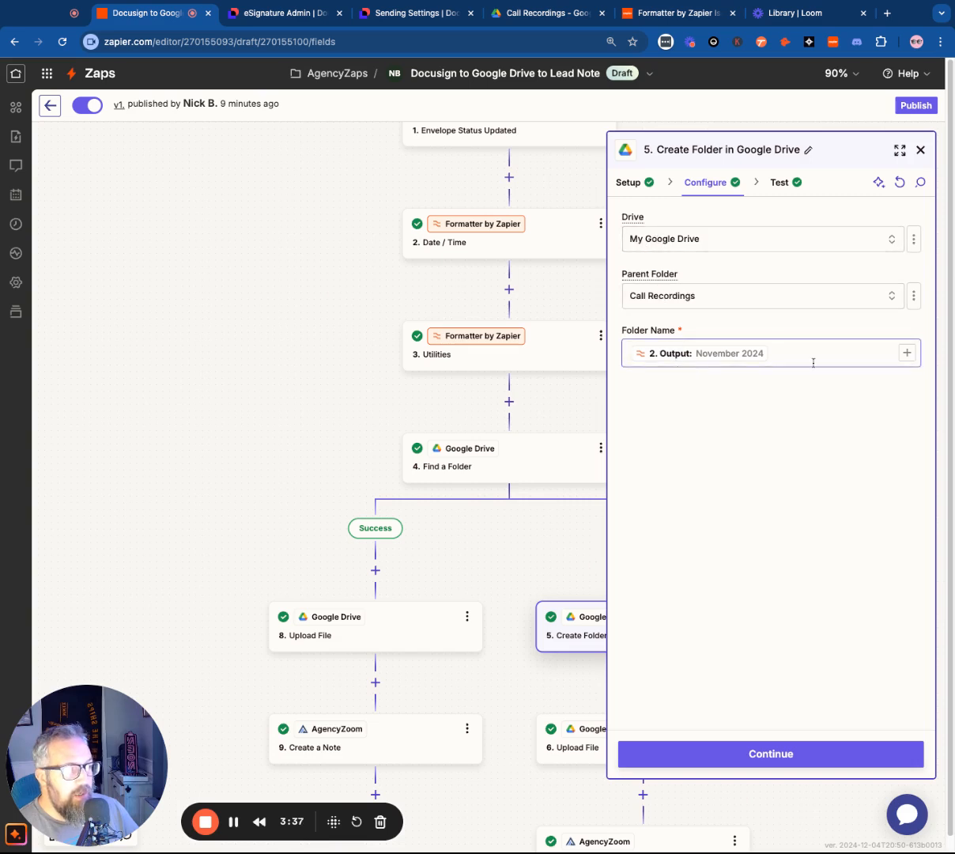
On the error branch, check the Create Folder step's test data and review the Upload File step's configuration
left_click(786, 759)
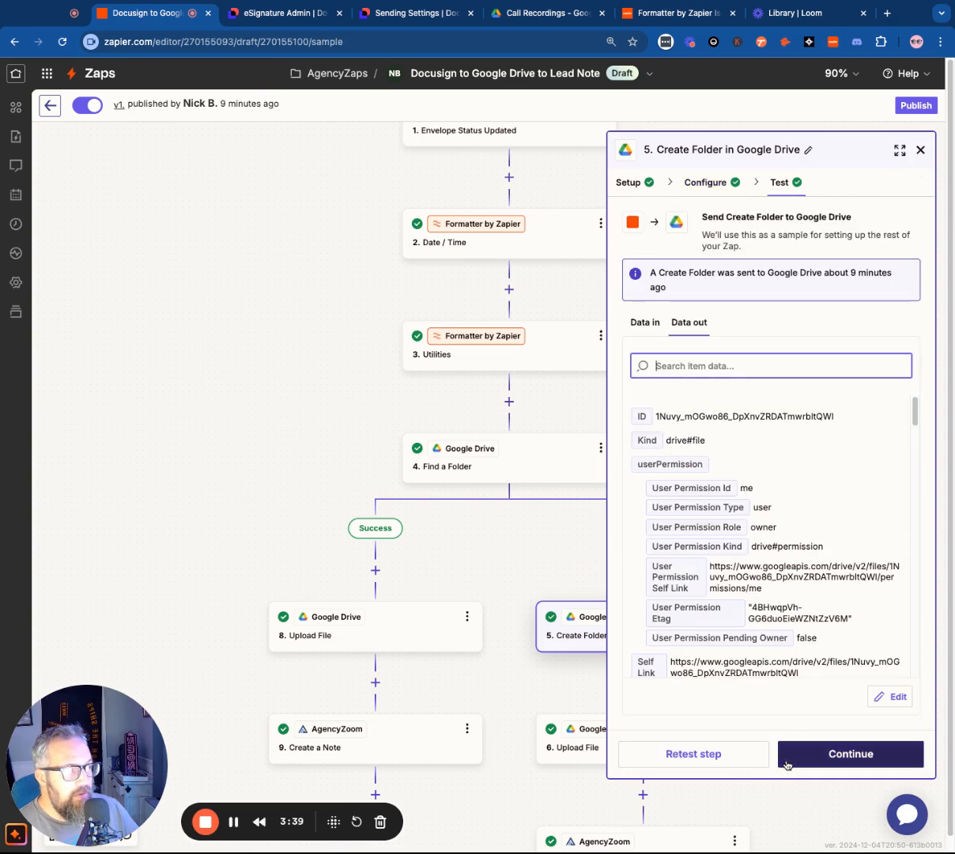
left_click(833, 758)
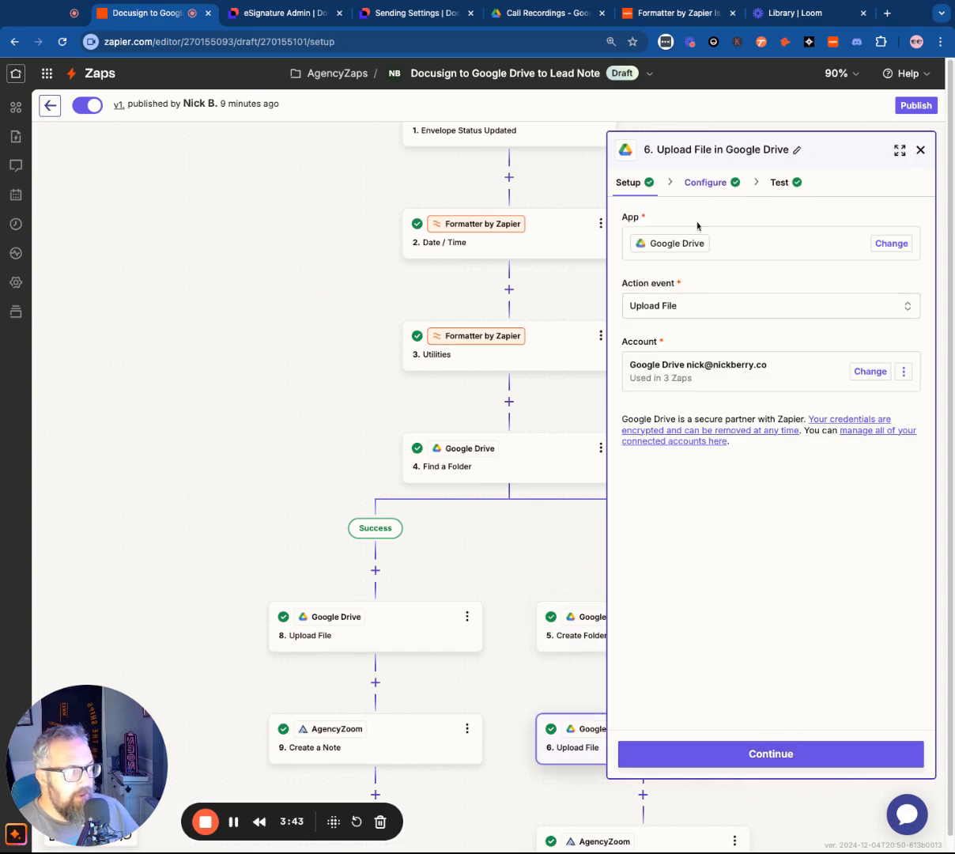
left_click(702, 182)
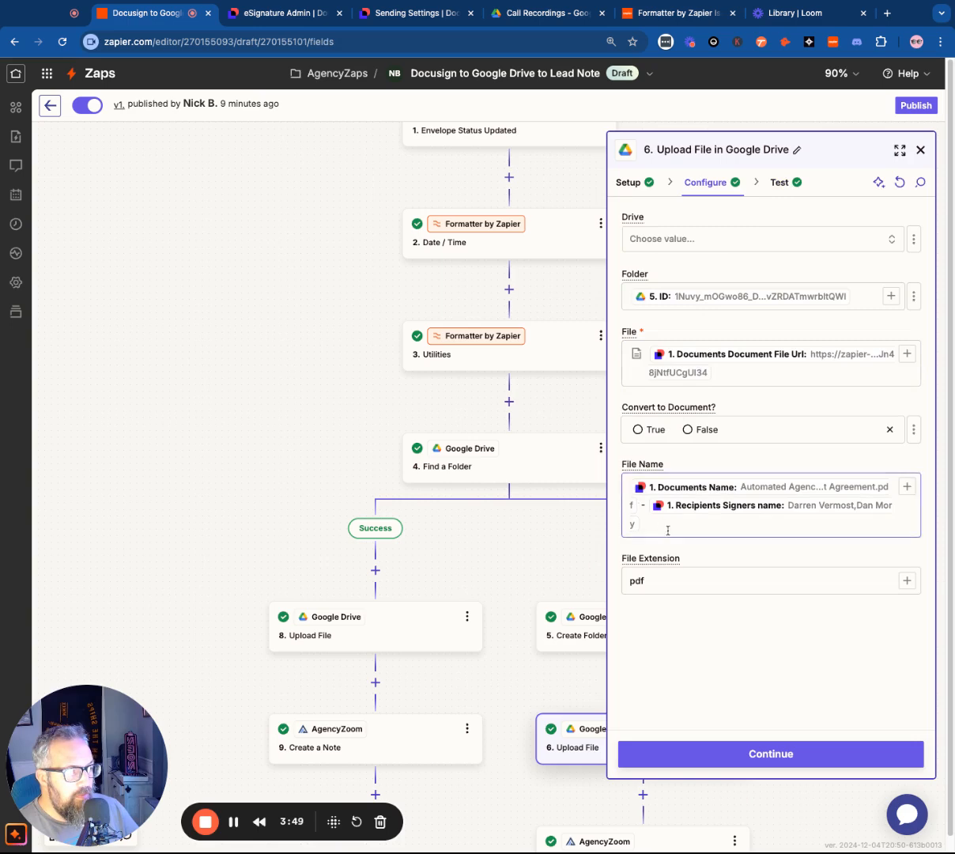
Review the configuration of the AgencyZoom Create a Note step at the end of the error branch
left_click(700, 763)
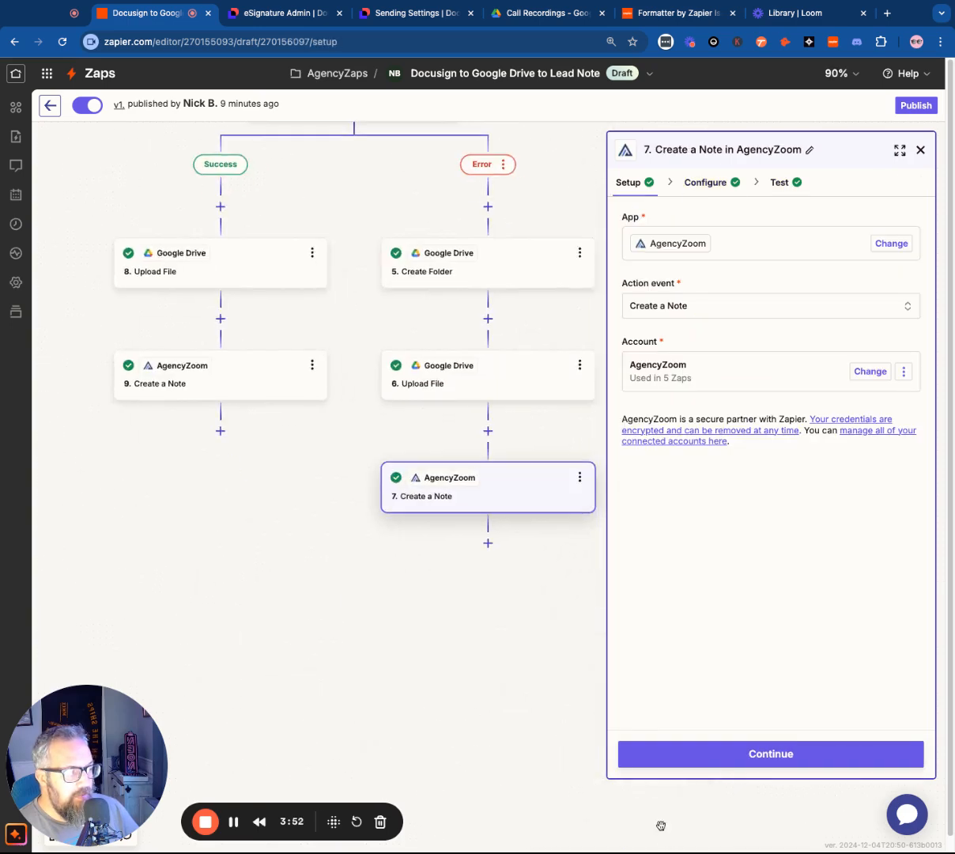
left_click(702, 182)
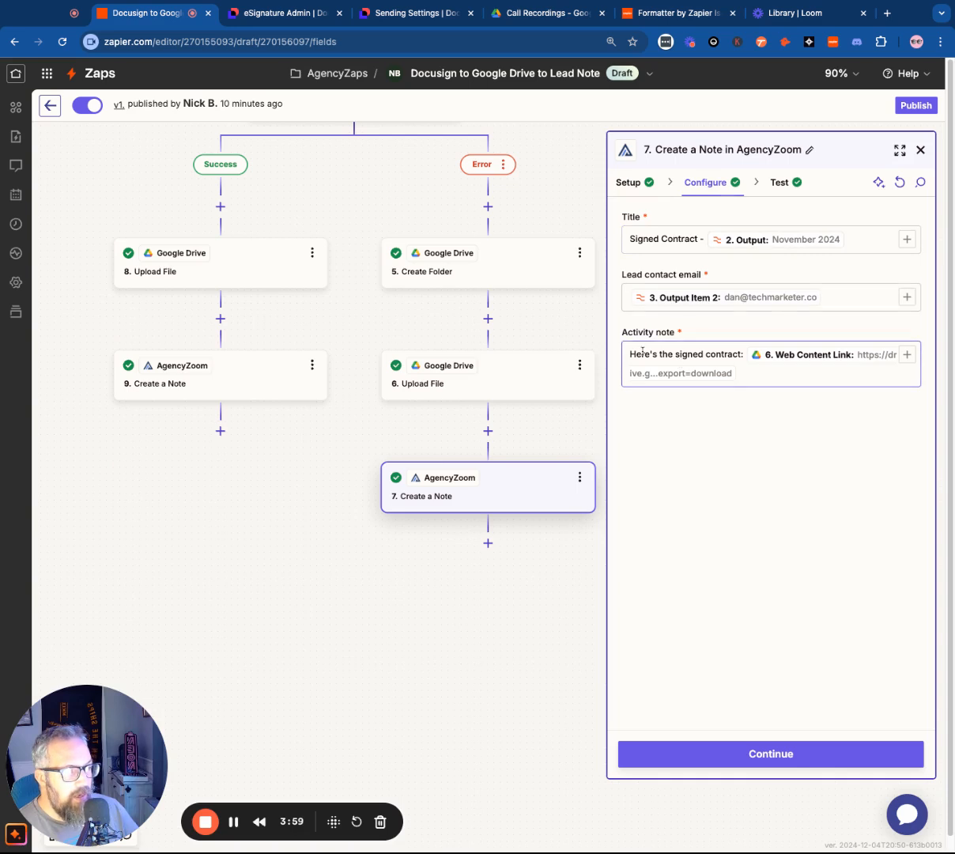
left_click(734, 760)
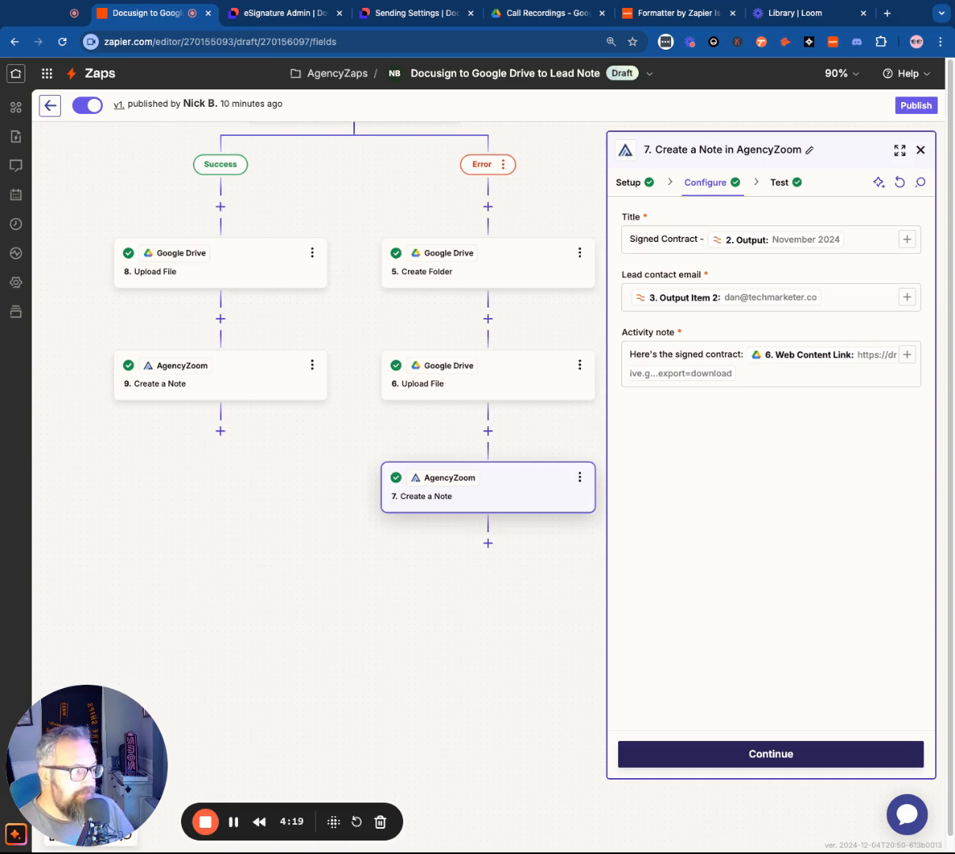
left_click(204, 823)
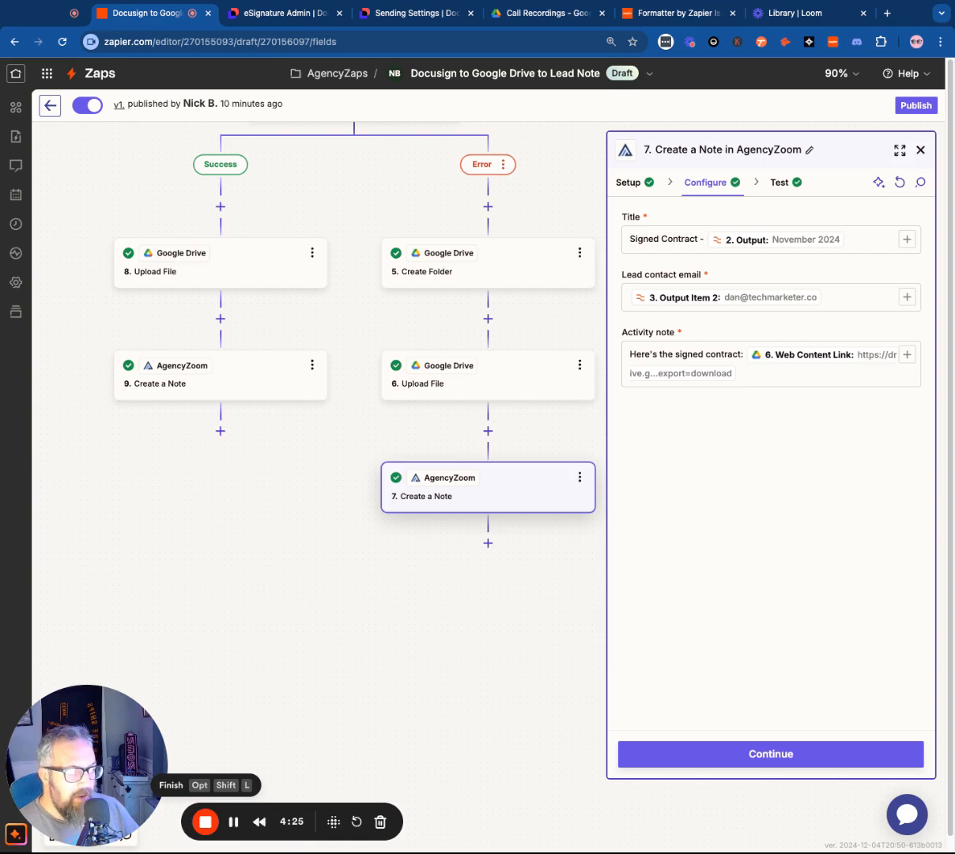